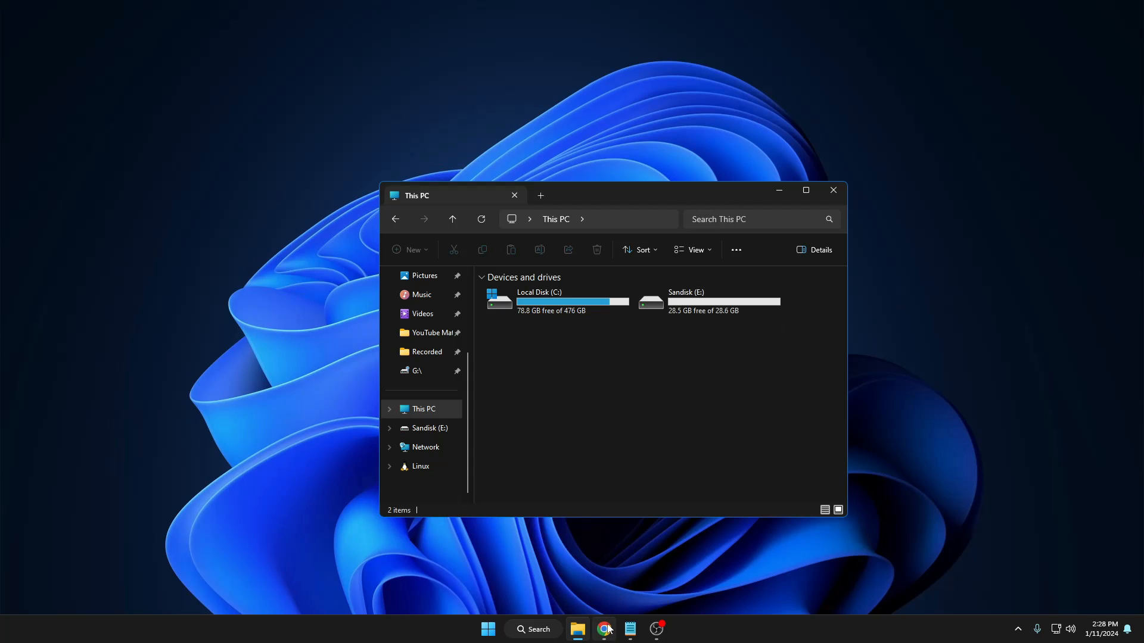
Step: Switch to Chrome and download ventoy-1.0.96-windows.zip from the Ventoy site through its SourceForge files page
{"action": "mouse_move", "coordinate": [604, 629]}
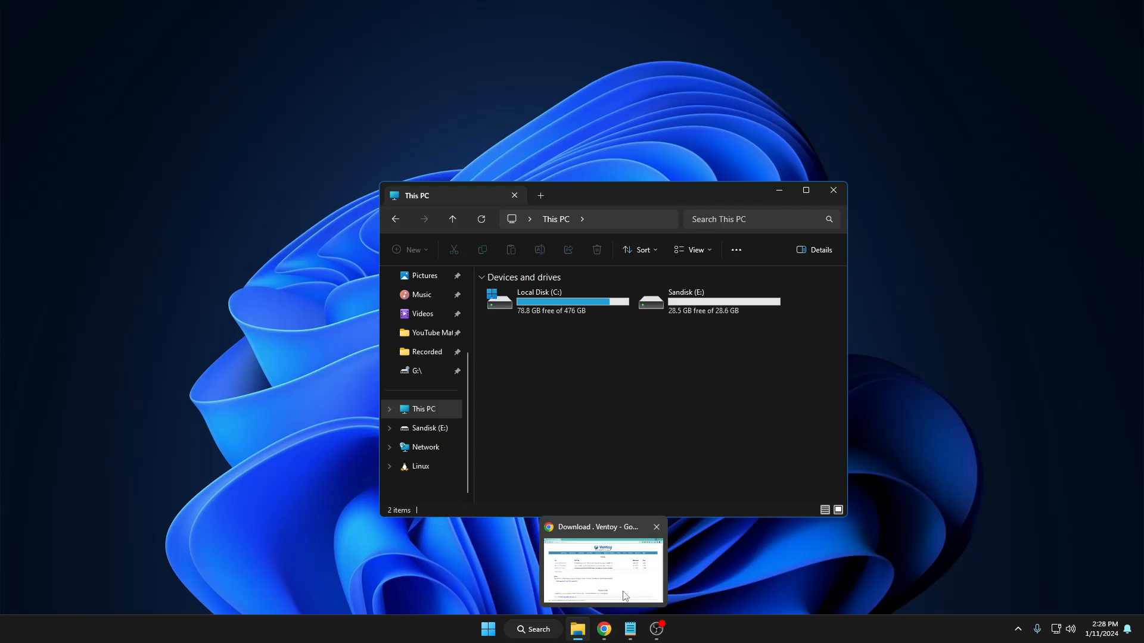
{"action": "left_click", "coordinate": [629, 583]}
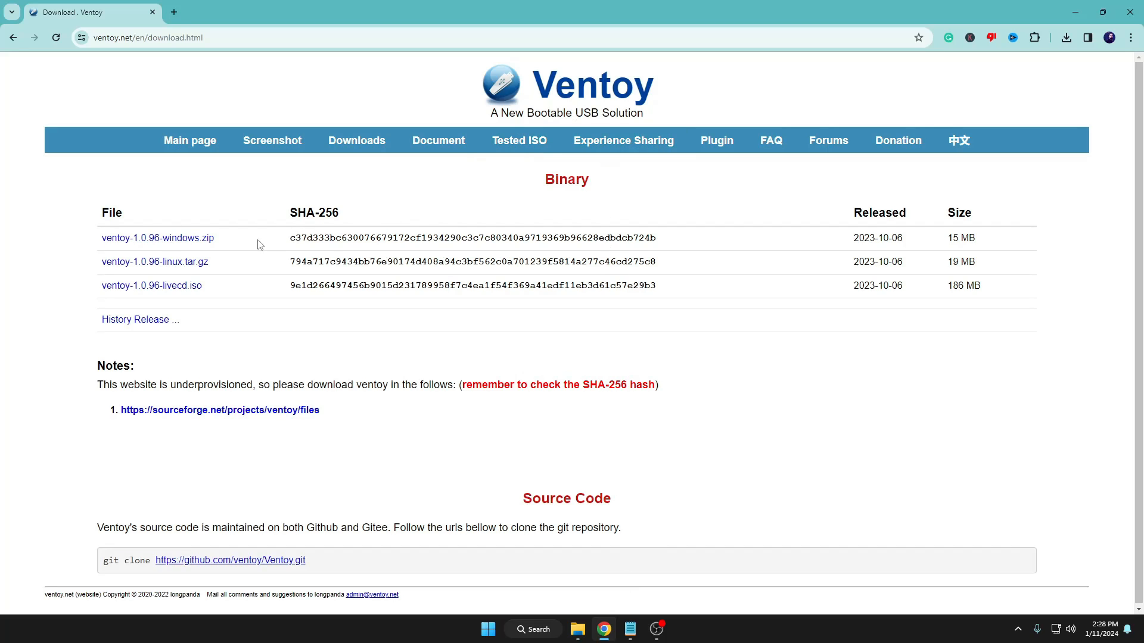
{"action": "left_click", "coordinate": [202, 244]}
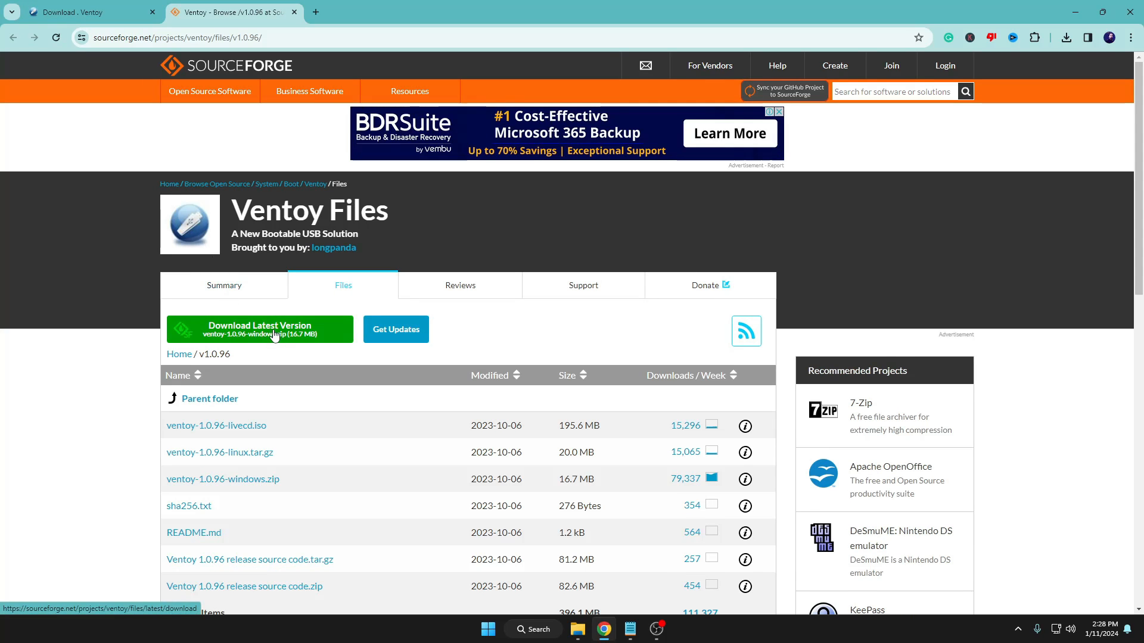
{"action": "left_click", "coordinate": [289, 332]}
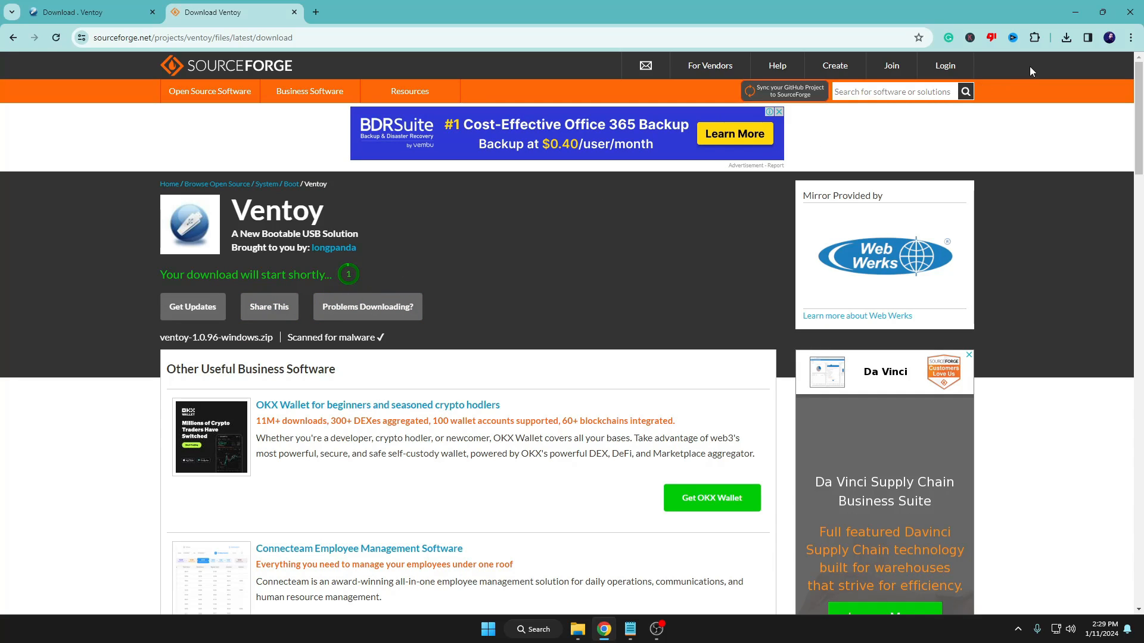
Step: Find ventoy-1.0.96-windows (1).zip in the browser's recent downloads and show it in its folder
{"action": "left_click", "coordinate": [1067, 37]}
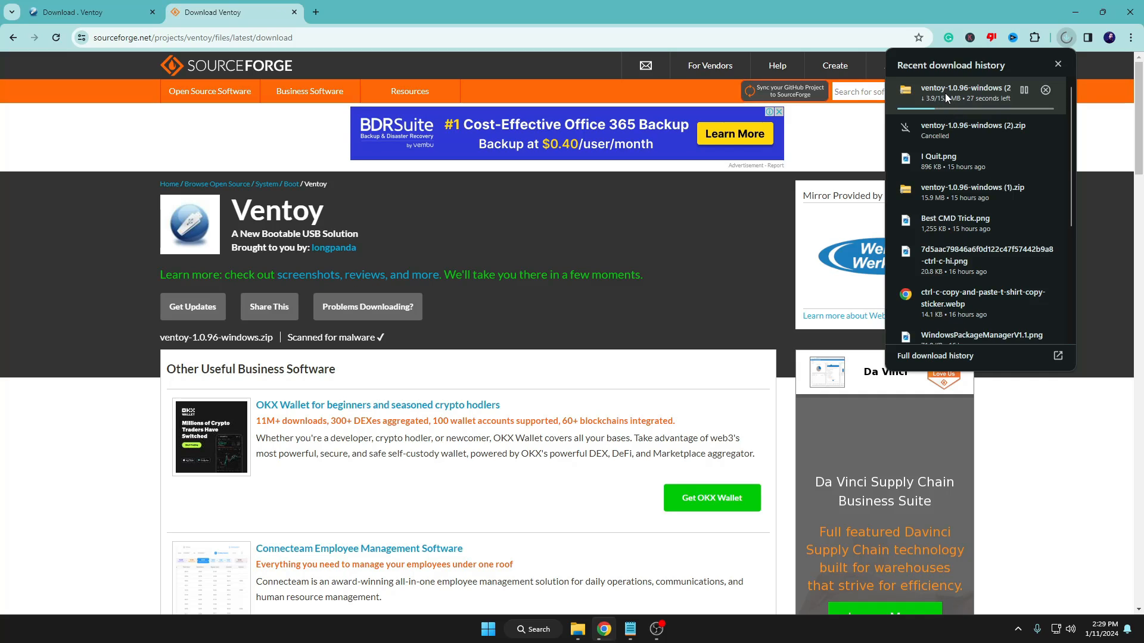
{"action": "scroll", "coordinate": [965, 102], "scroll_direction": "down", "scroll_amount": 2}
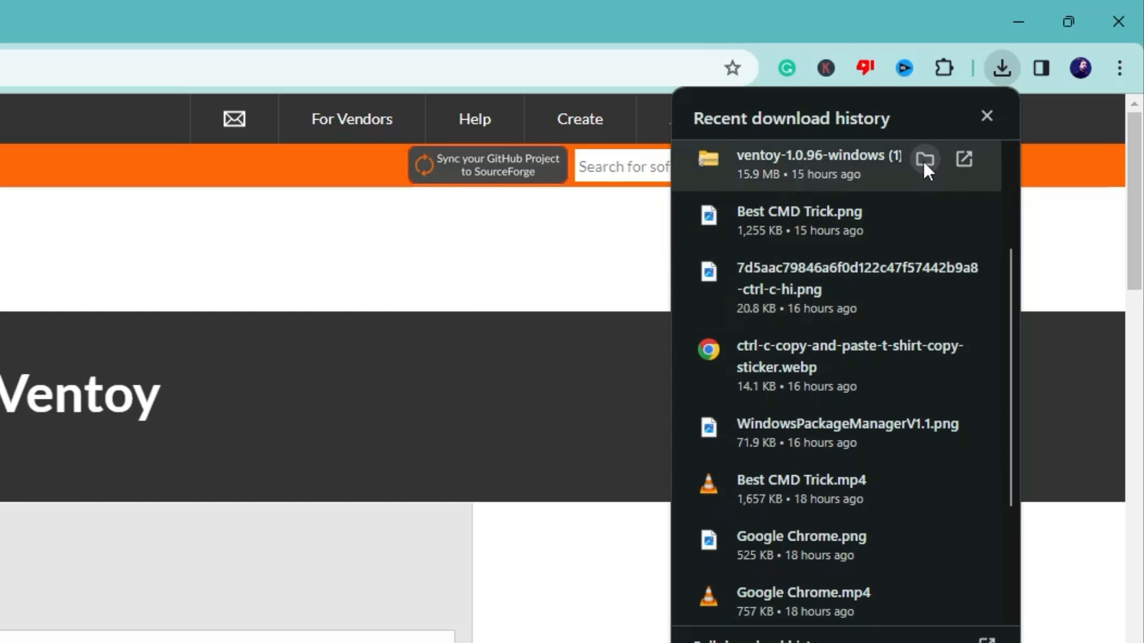
{"action": "left_click", "coordinate": [924, 159]}
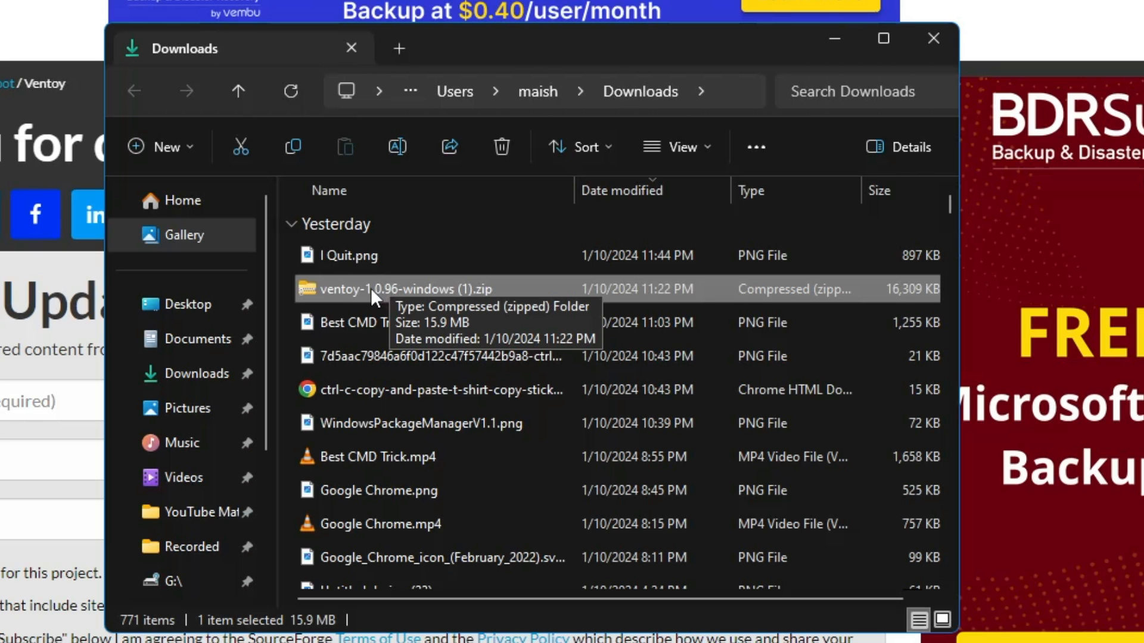
Step: Extract ventoy-1.0.96-windows (1).zip to the suggested folder in Downloads, with the extracted files shown when complete
{"action": "right_click", "coordinate": [374, 286]}
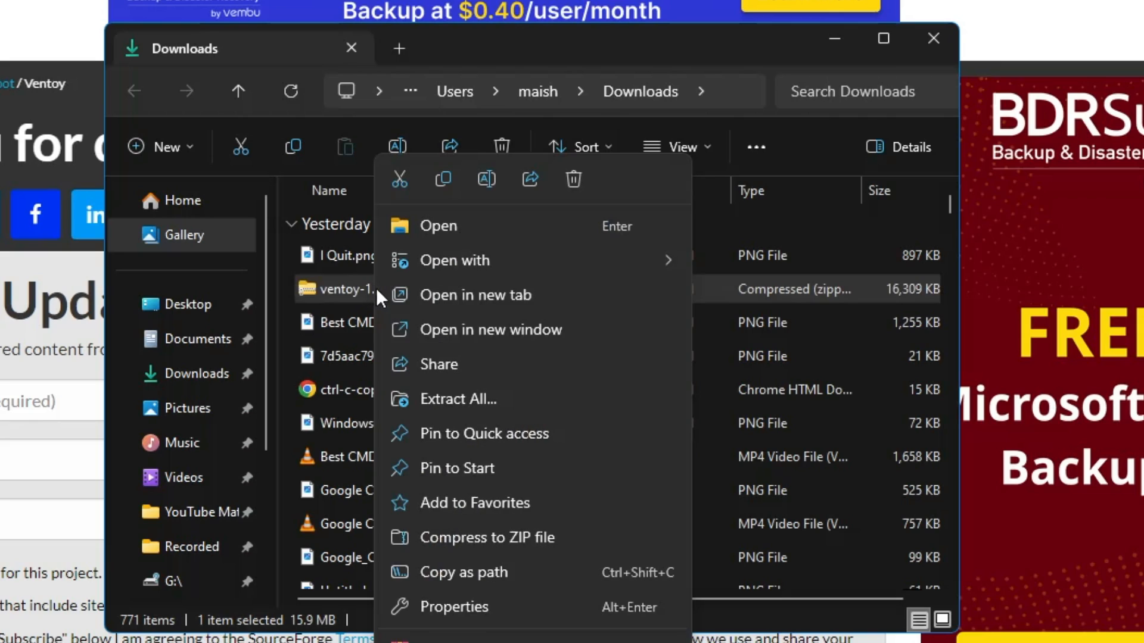
{"action": "left_click", "coordinate": [456, 398]}
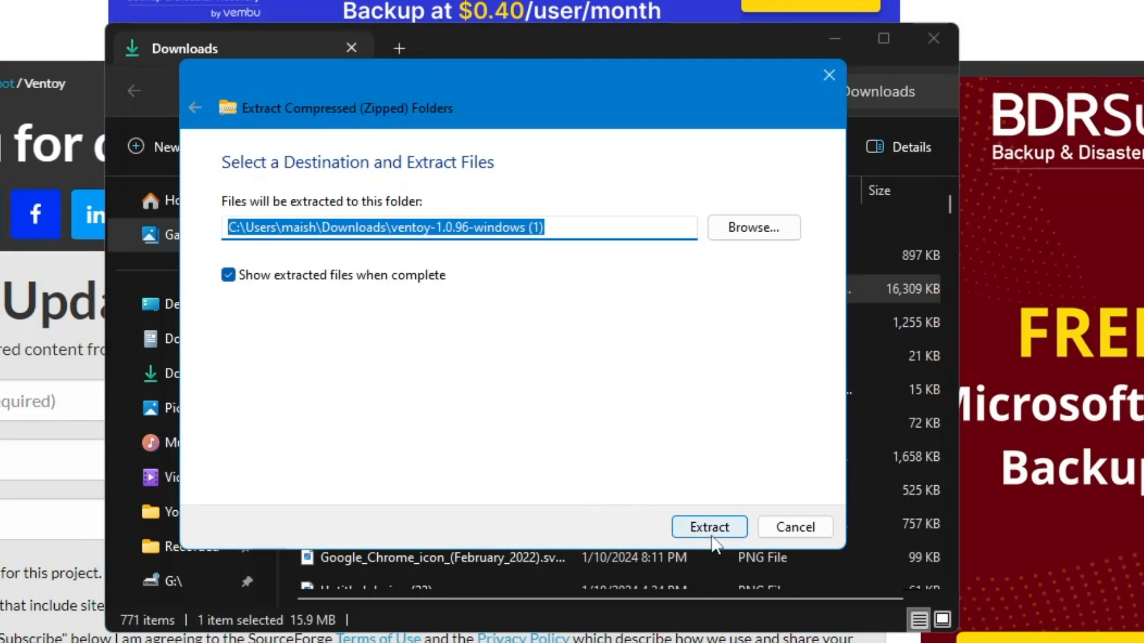
{"action": "left_click", "coordinate": [716, 534]}
Step: Minimize the browser and Downloads windows, and launch Ventoy2Disk.exe from the extracted ventoy-1.0.96 folder
{"action": "left_click", "coordinate": [490, 144]}
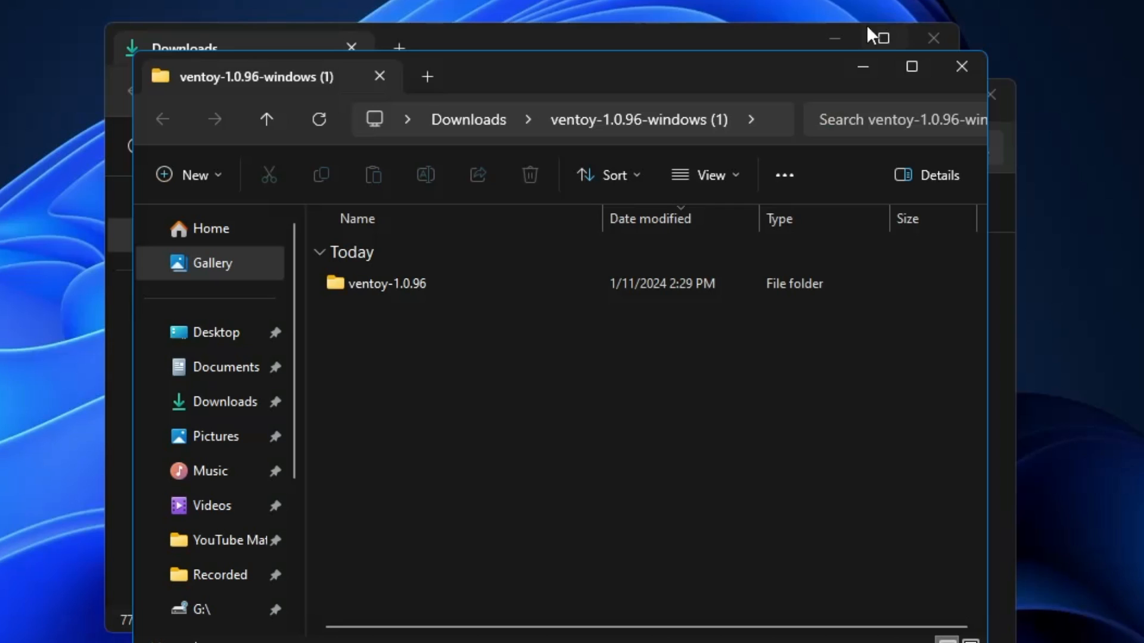
{"action": "left_click", "coordinate": [834, 39]}
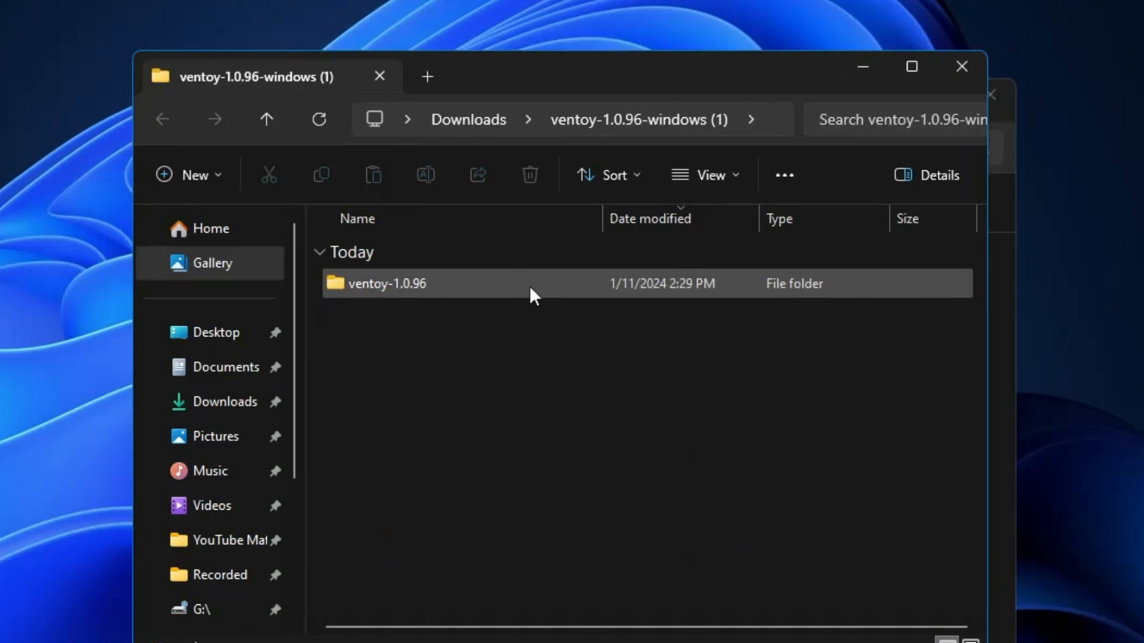
{"action": "double_click", "coordinate": [391, 285]}
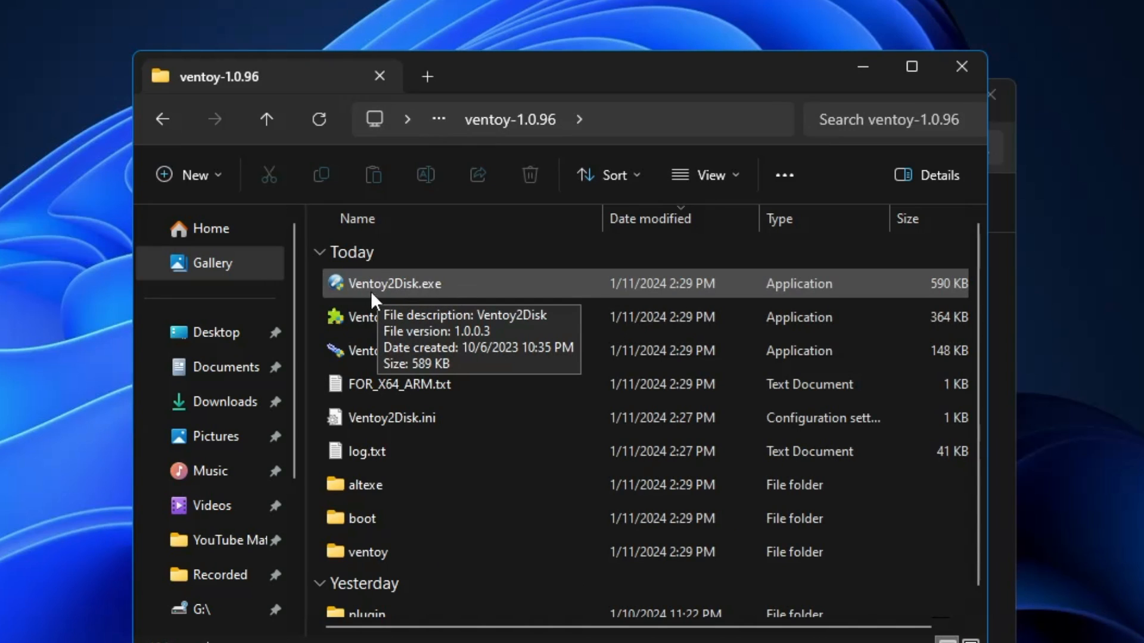
{"action": "double_click", "coordinate": [403, 285]}
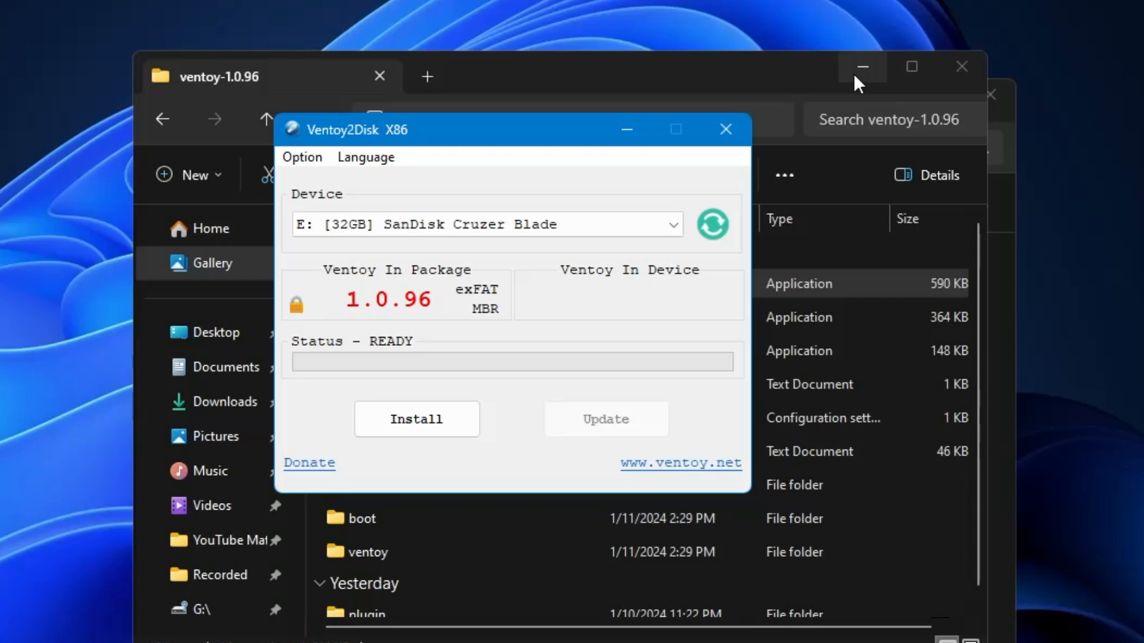
Step: Minimize the File Explorer windows behind Ventoy2Disk and move its window onto the clear desktop
{"action": "left_click", "coordinate": [854, 74]}
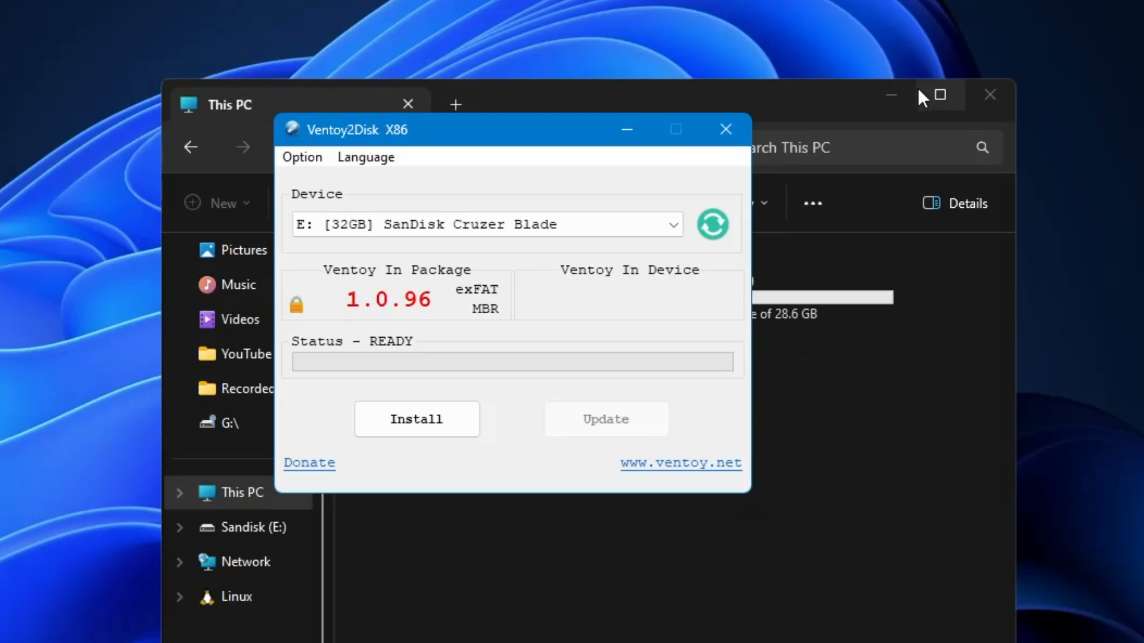
{"action": "left_click", "coordinate": [884, 97]}
{"action": "left_click_drag", "start_coordinate": [506, 137], "coordinate": [532, 156]}
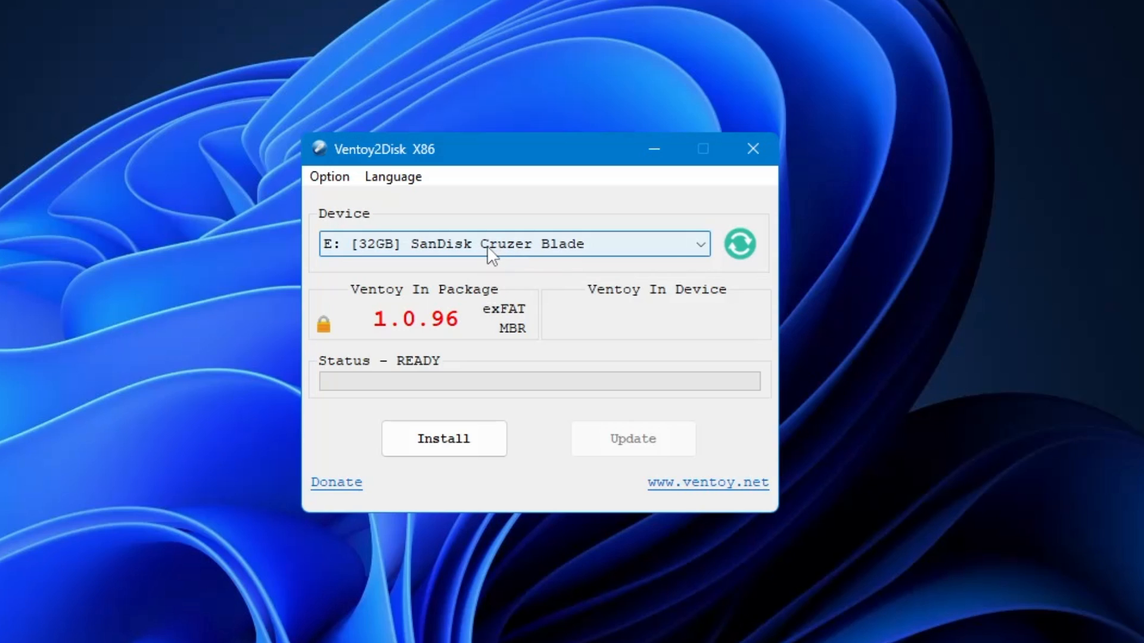
Step: Check the Secure Boot Support option, and install Ventoy on the 32GB SanDisk Cruzer Blade, accepting both format warnings
{"action": "left_click", "coordinate": [328, 177]}
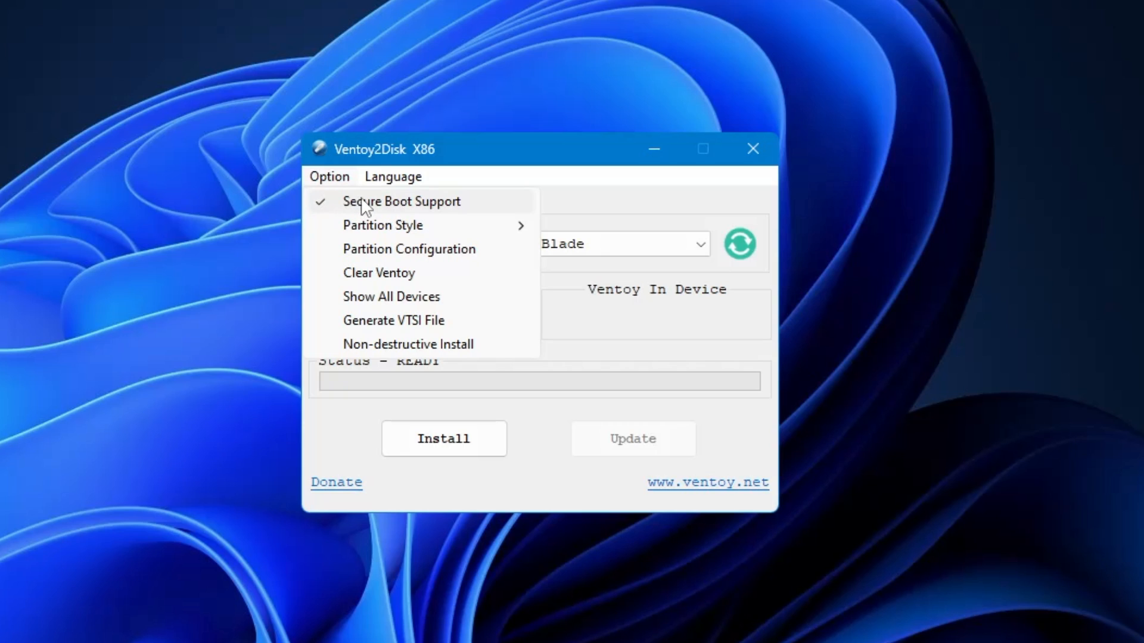
{"action": "left_click", "coordinate": [600, 209]}
{"action": "left_click", "coordinate": [452, 446]}
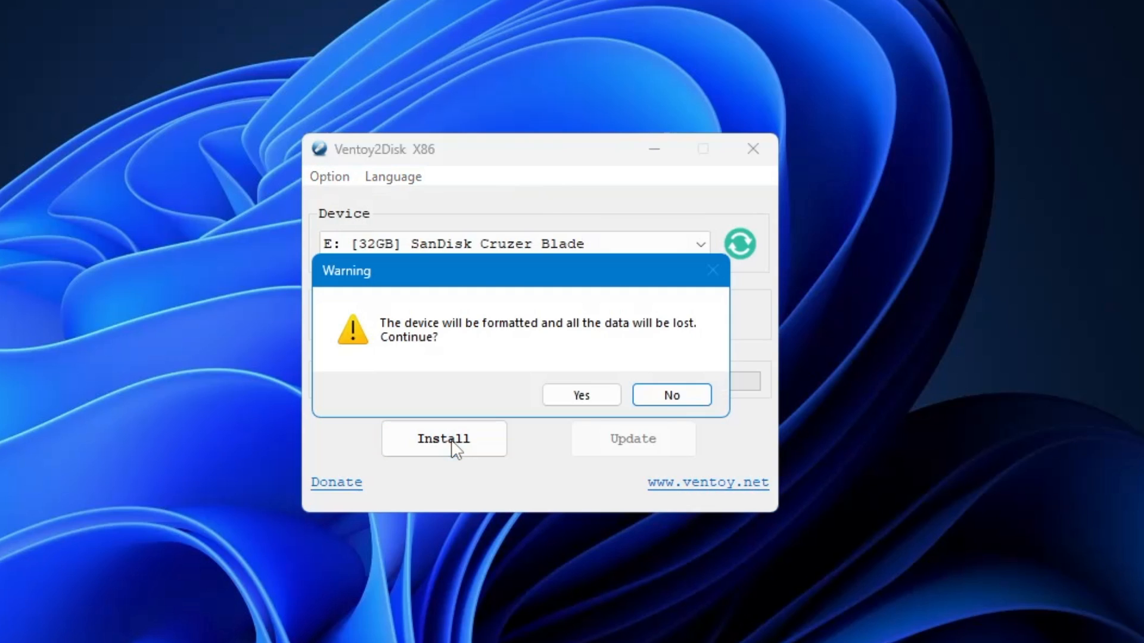
{"action": "left_click", "coordinate": [580, 395]}
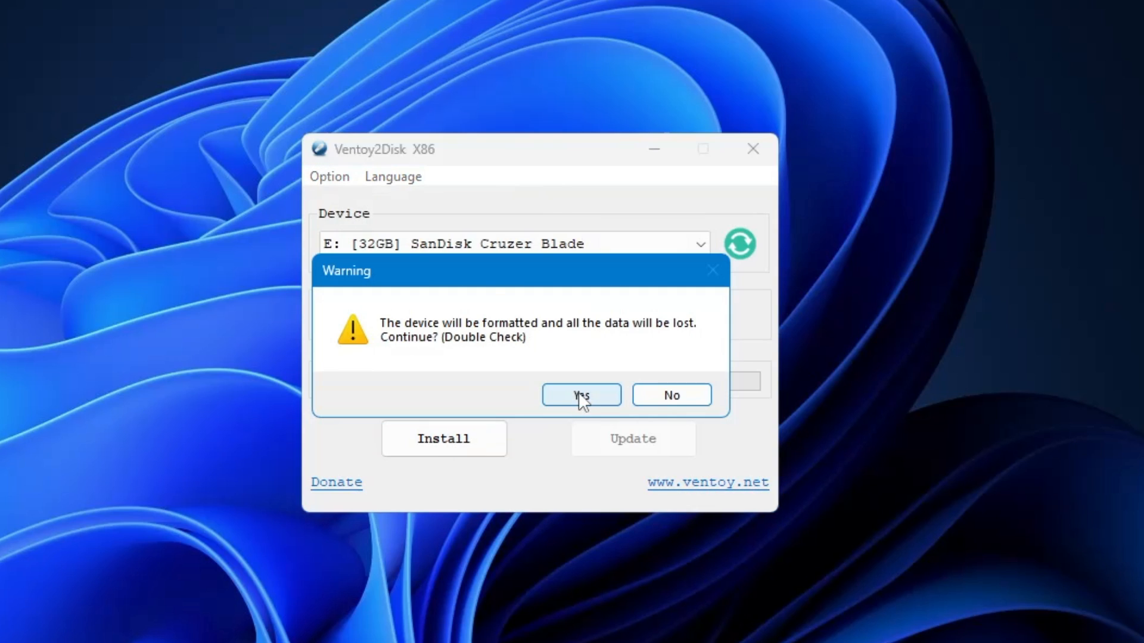
{"action": "left_click", "coordinate": [579, 396]}
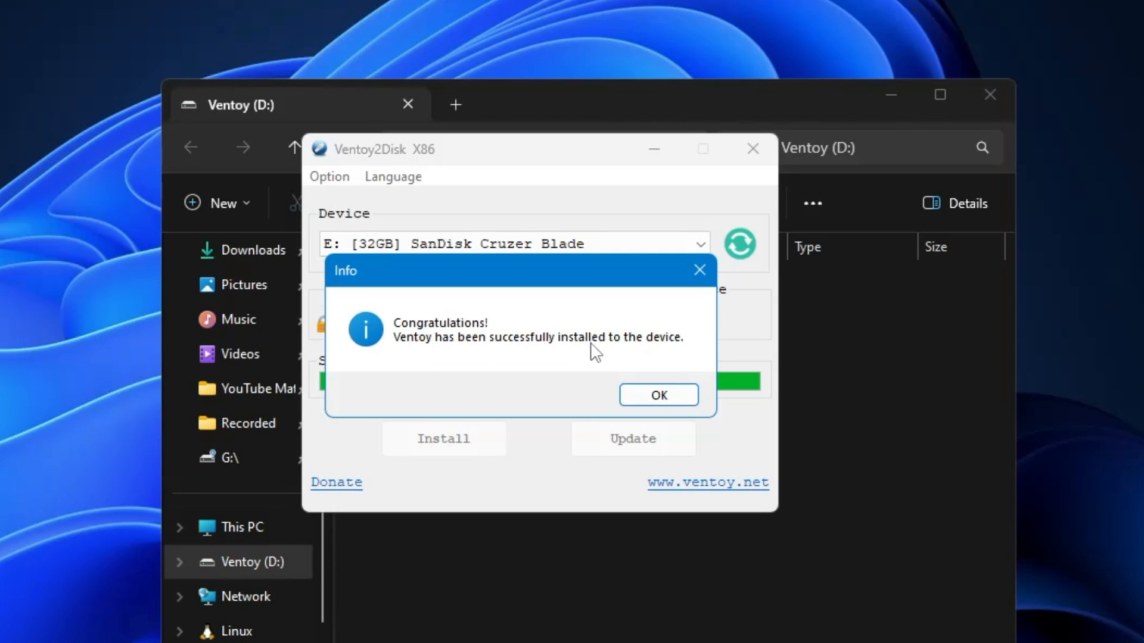
{"action": "left_click", "coordinate": [651, 395]}
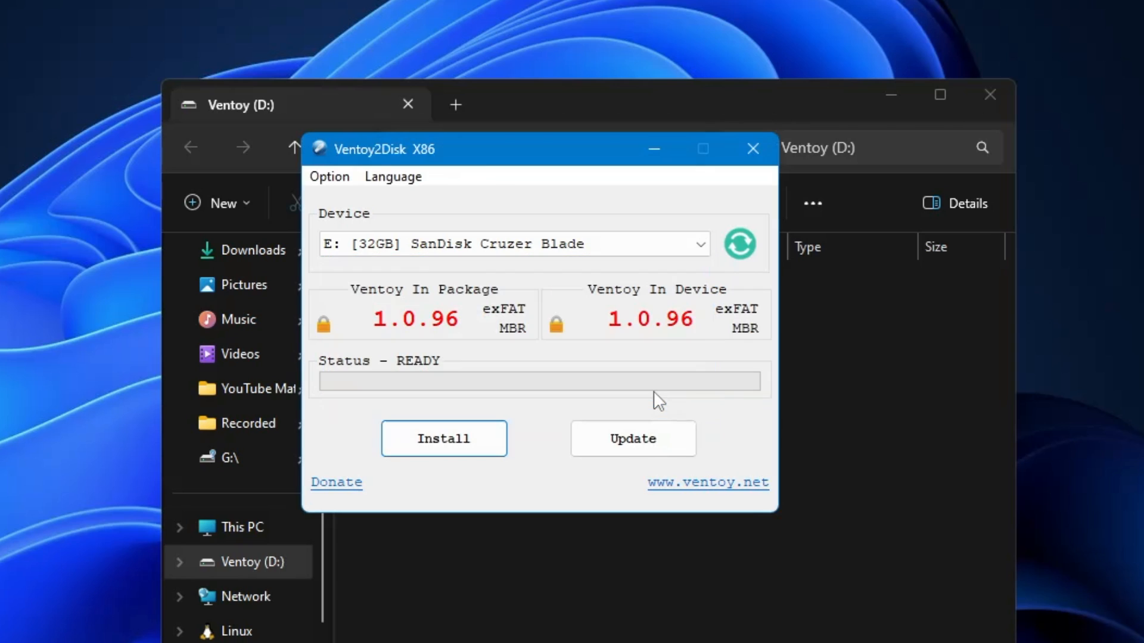
Step: Close Ventoy2Disk and open the Ventoy (D:) drive from This PC
{"action": "left_click", "coordinate": [752, 148]}
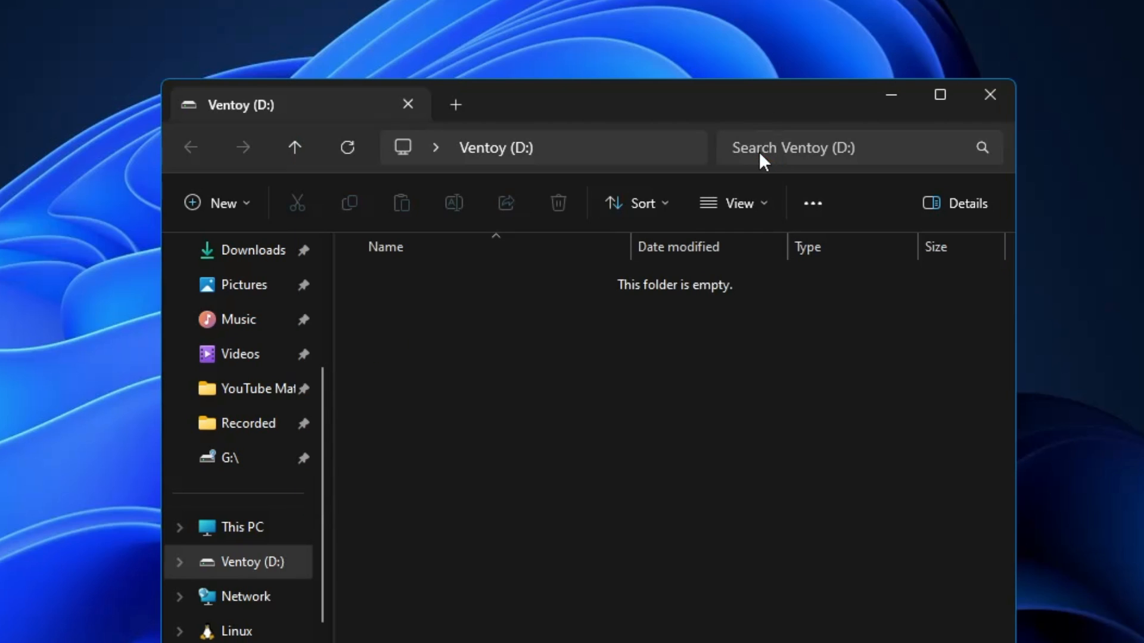
{"action": "left_click", "coordinate": [254, 530]}
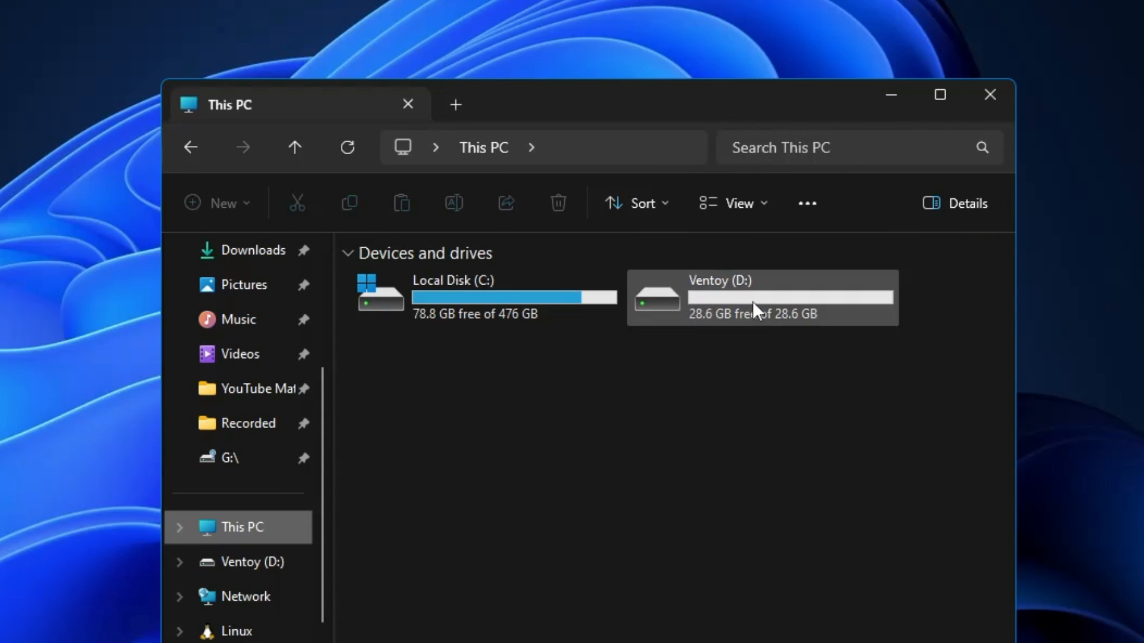
{"action": "double_click", "coordinate": [707, 301]}
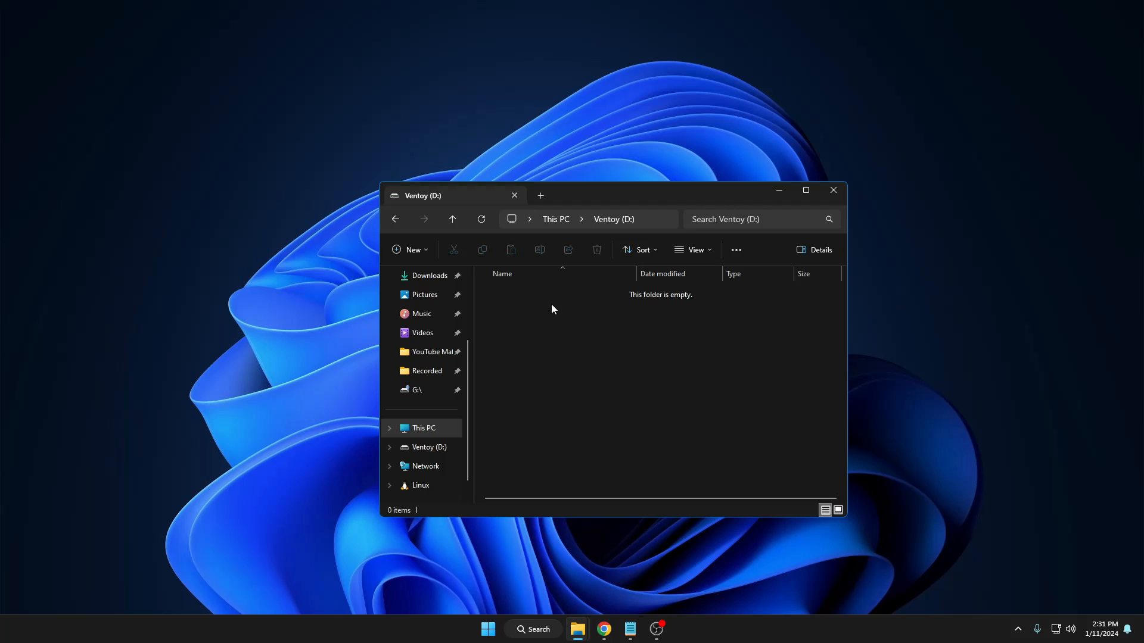
Step: Switch to Chrome, search for "windows 11 iso download" in a new tab, and open Microsoft's Download Windows 11 page
{"action": "mouse_move", "coordinate": [609, 629]}
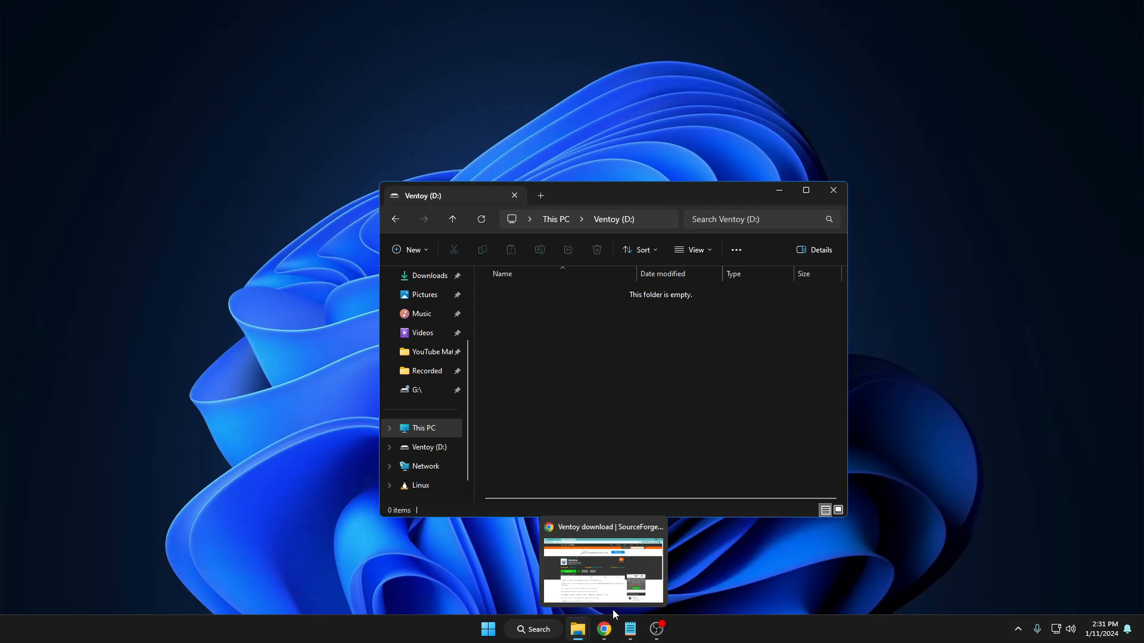
{"action": "left_click", "coordinate": [613, 605]}
{"action": "left_click", "coordinate": [319, 15]}
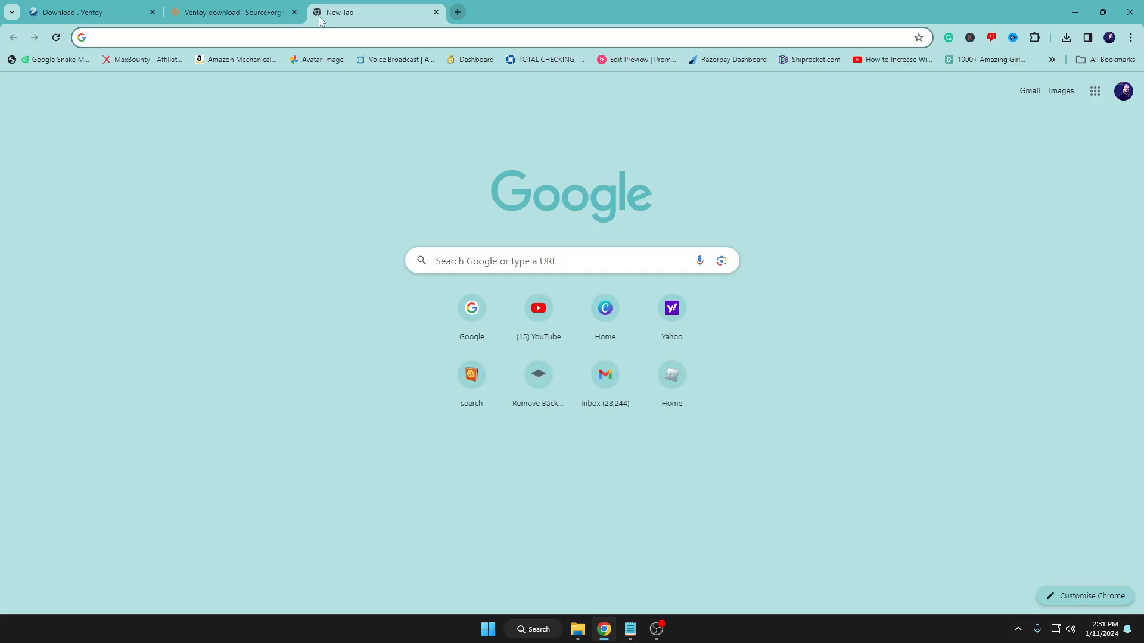
{"action": "type", "text": "windows 1"}
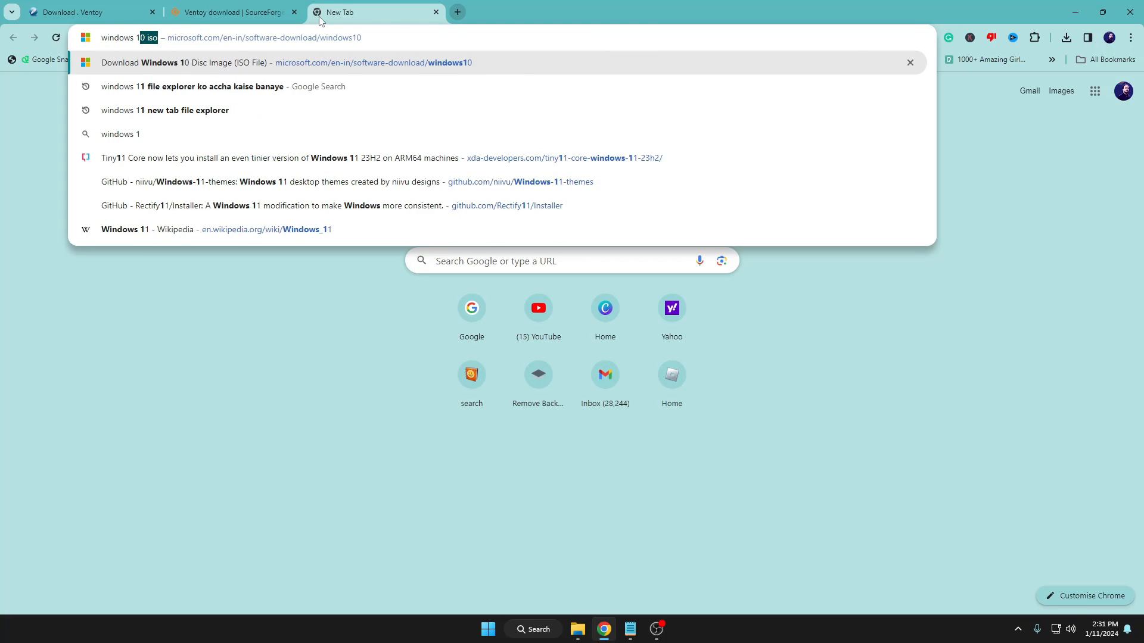
{"action": "type", "text": "1 iso dow"}
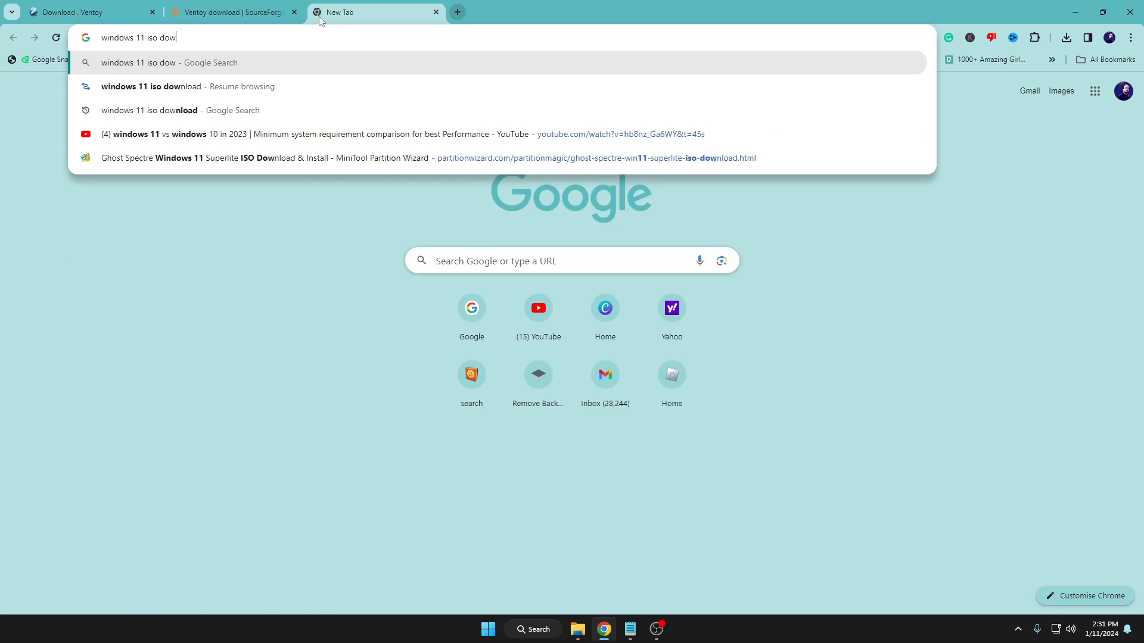
{"action": "type", "text": "nload"}
{"action": "key", "text": "Return"}
{"action": "left_click", "coordinate": [231, 245]}
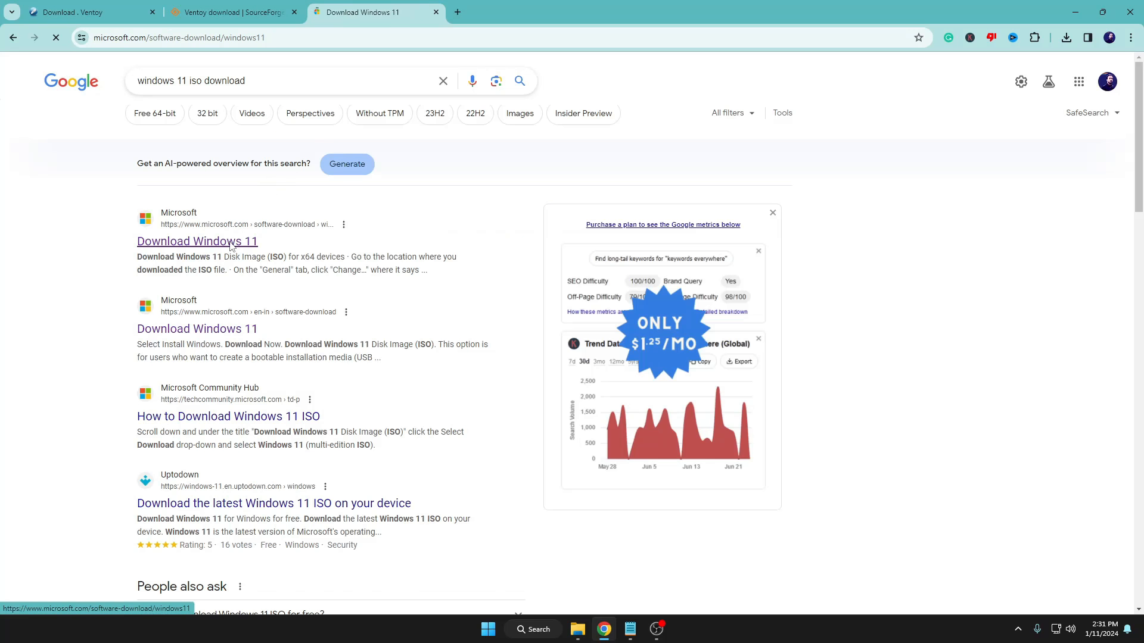
Step: Choose Windows 11 (multi-edition ISO for x64 devices) as the disk image and submit the download request
{"action": "scroll", "coordinate": [298, 284], "scroll_direction": "down", "scroll_amount": 6}
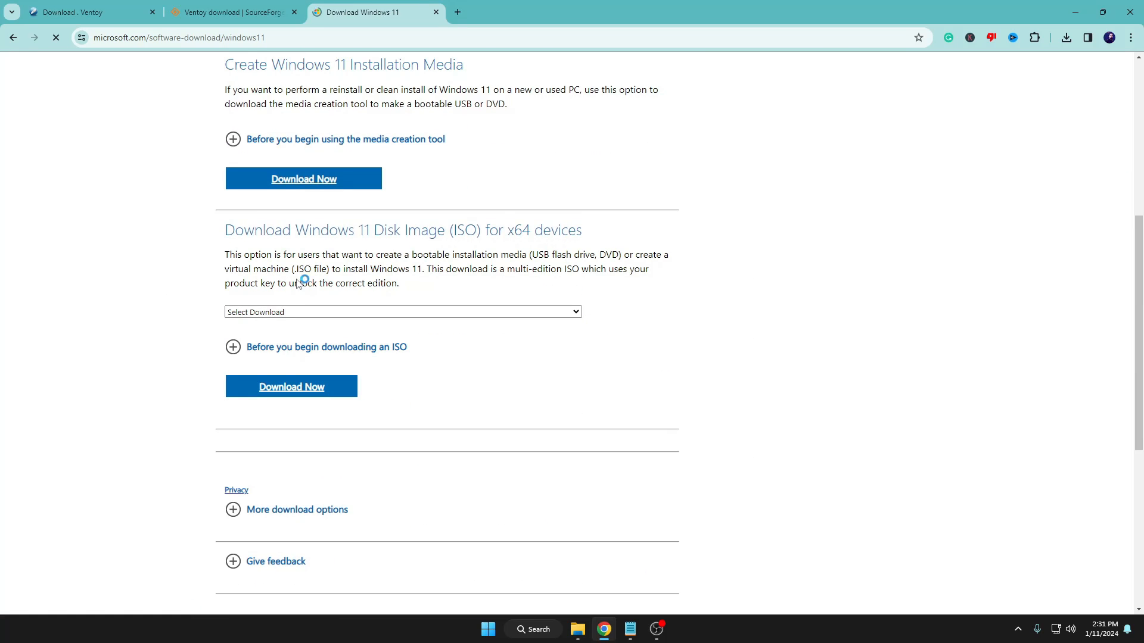
{"action": "left_click", "coordinate": [350, 313]}
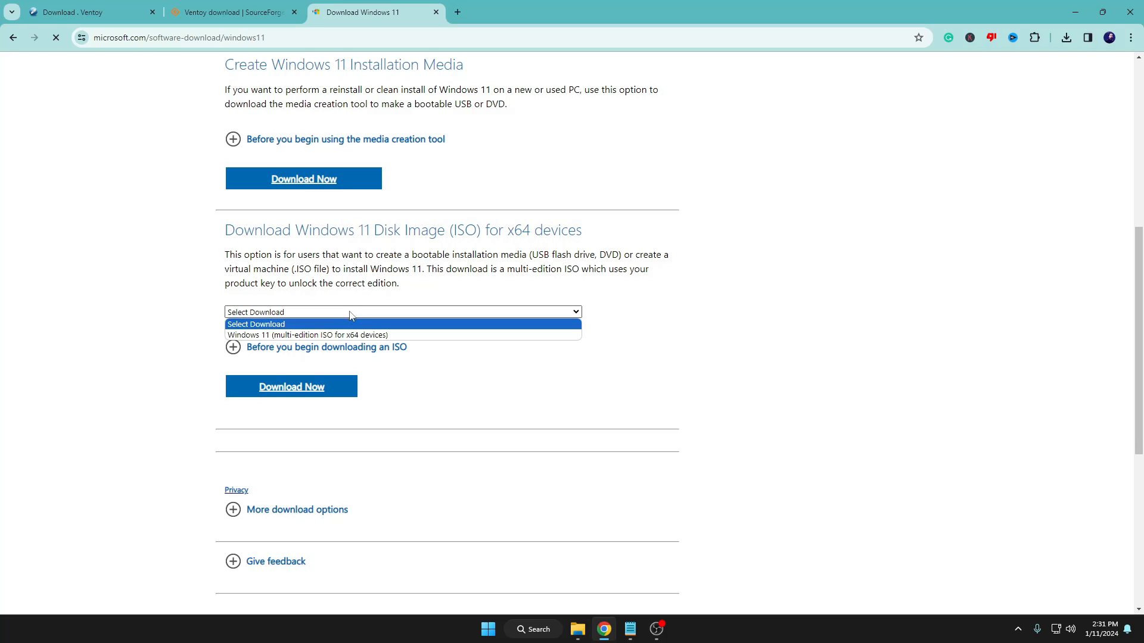
{"action": "left_click", "coordinate": [311, 335]}
{"action": "left_click", "coordinate": [312, 396]}
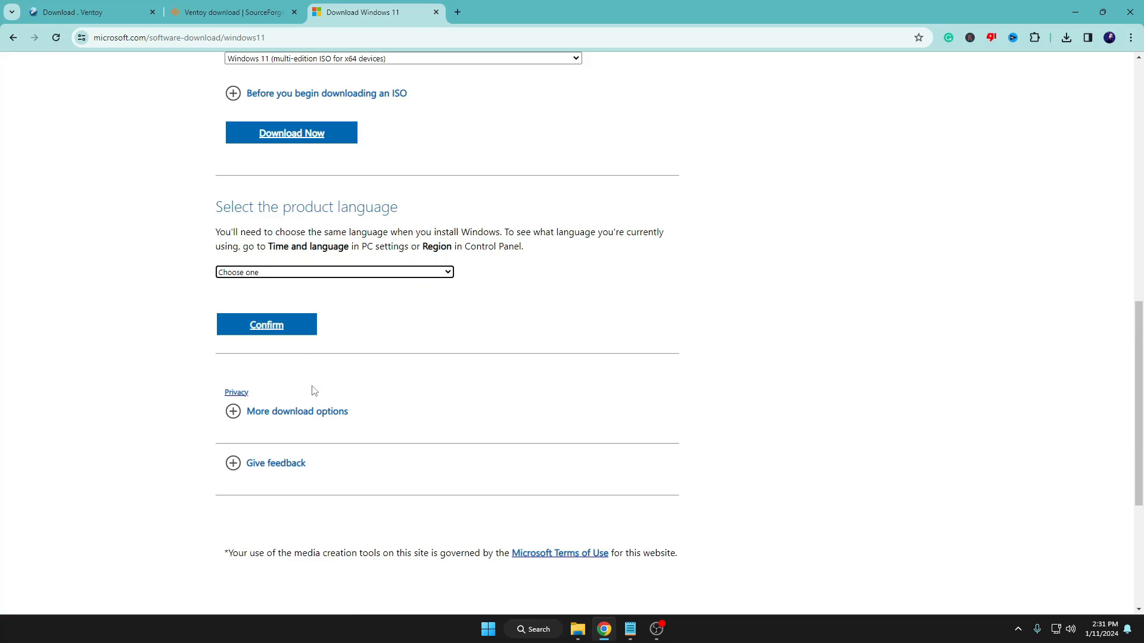
Step: Set the product language to English (United States), confirm it, and bring up the 64-bit download link
{"action": "left_click", "coordinate": [293, 274]}
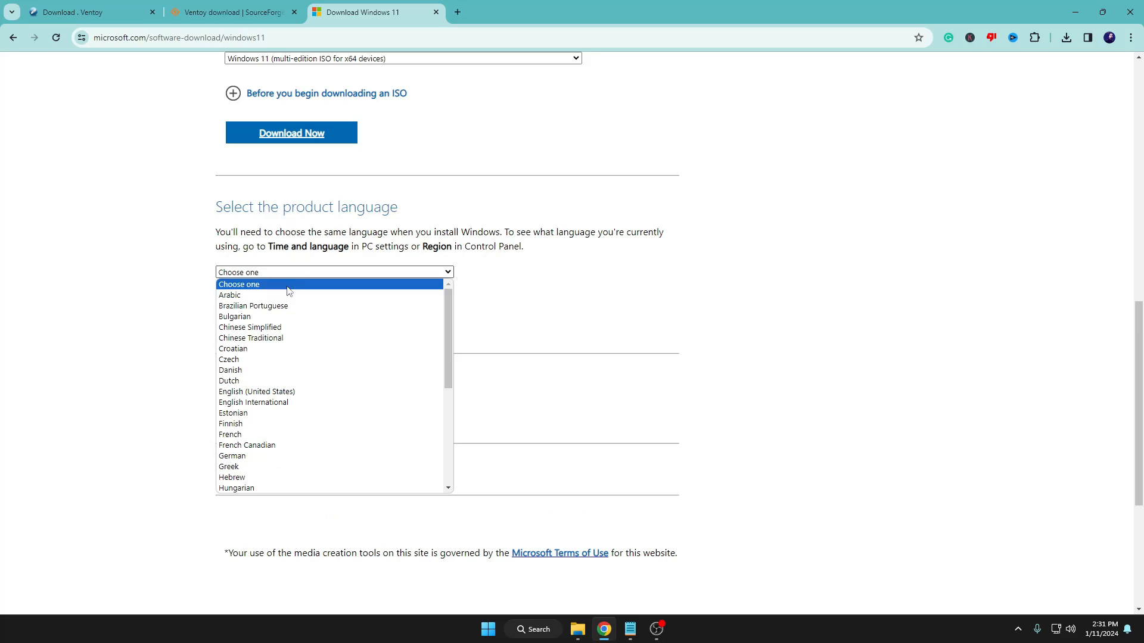
{"action": "left_click", "coordinate": [266, 392]}
{"action": "left_click", "coordinate": [273, 332]}
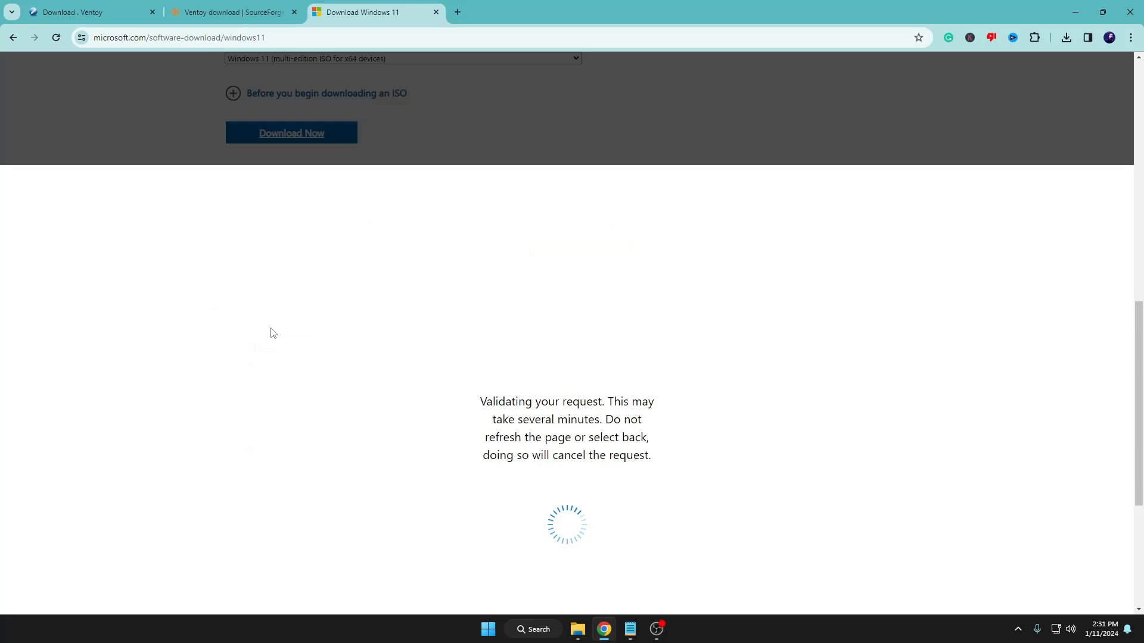
{"action": "scroll", "coordinate": [274, 329], "scroll_direction": "up", "scroll_amount": 1}
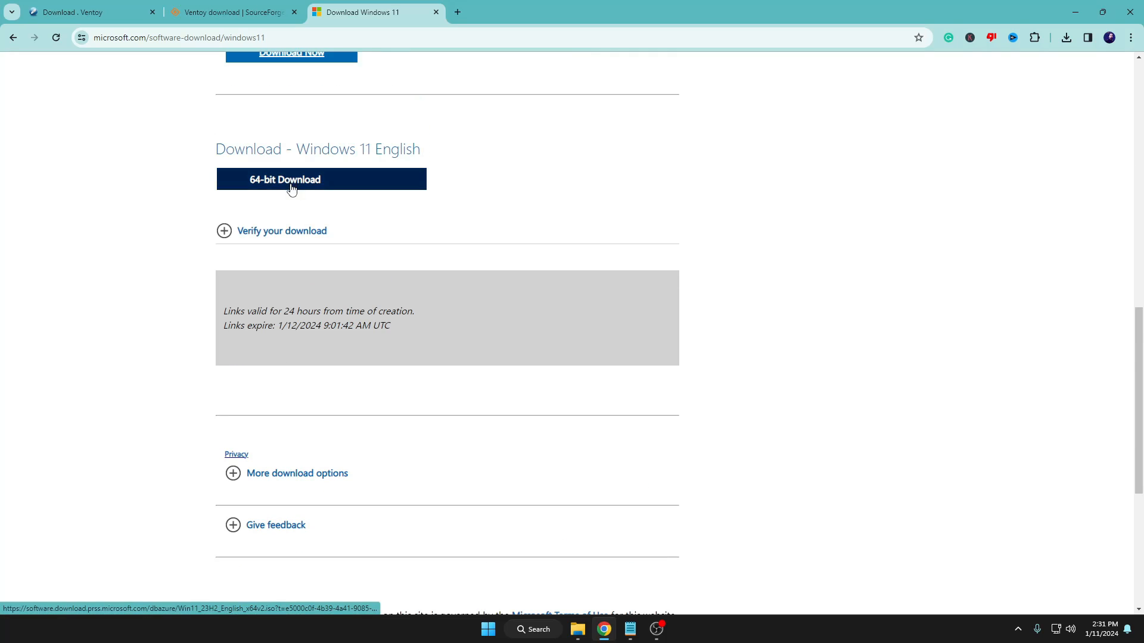
{"action": "scroll", "coordinate": [291, 190], "scroll_direction": "up", "scroll_amount": 2}
{"action": "scroll", "coordinate": [295, 215], "scroll_direction": "down", "scroll_amount": 1}
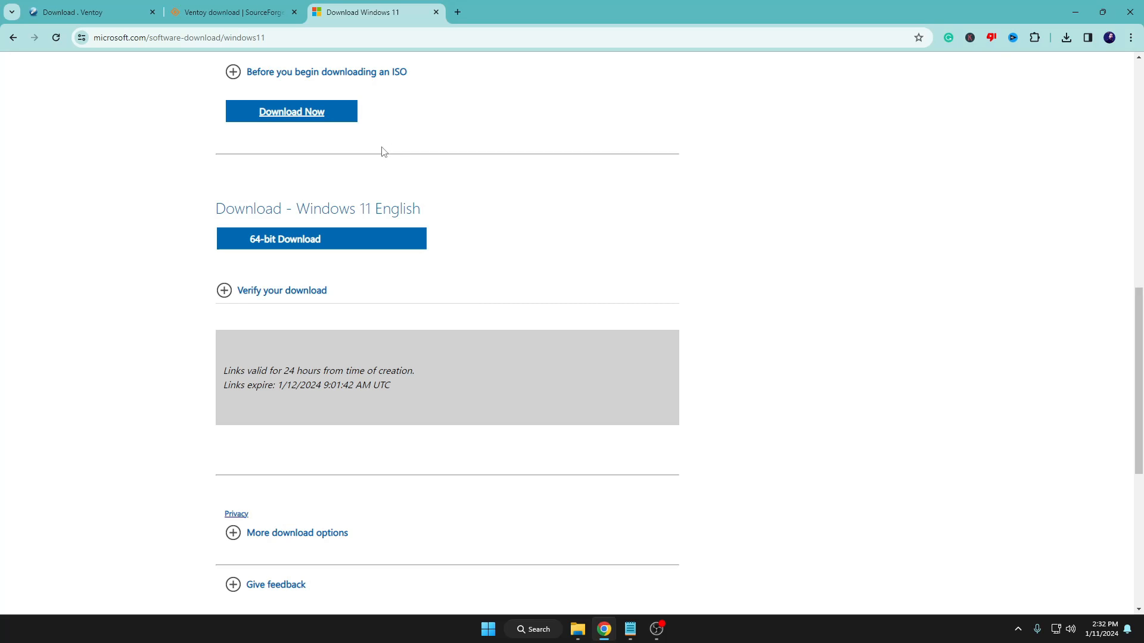
Step: Open the Hiren's BootCD PE download page in a new tab, locate the HBCD_PE_x64.iso file entry, and minimize the browser
{"action": "left_click", "coordinate": [459, 17]}
{"action": "type", "text": "hire"}
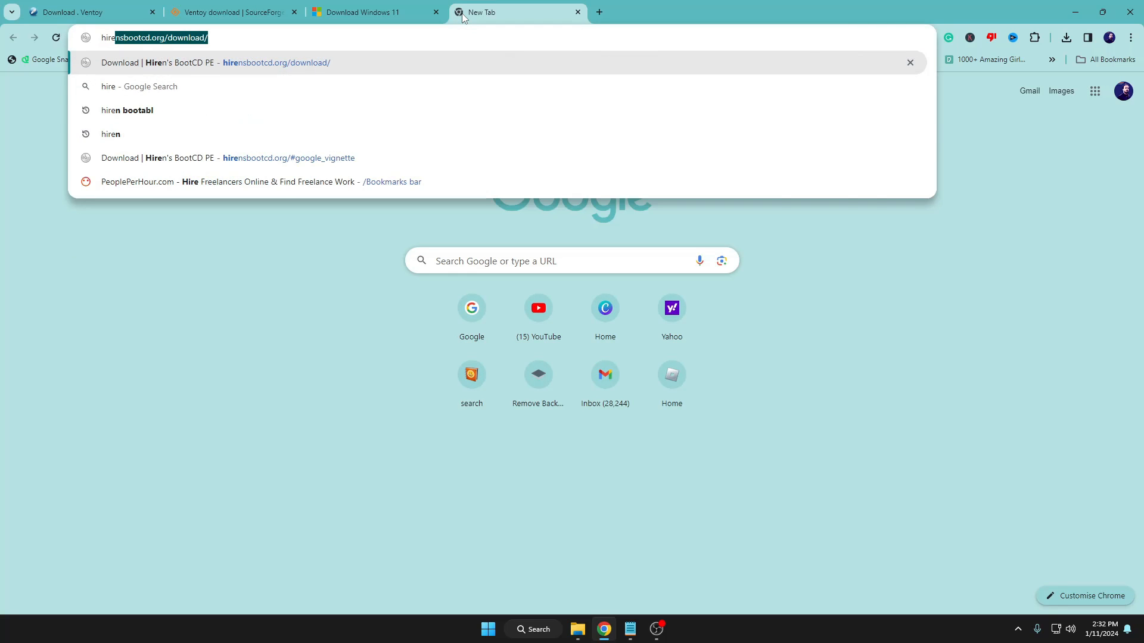
{"action": "key", "text": "Return"}
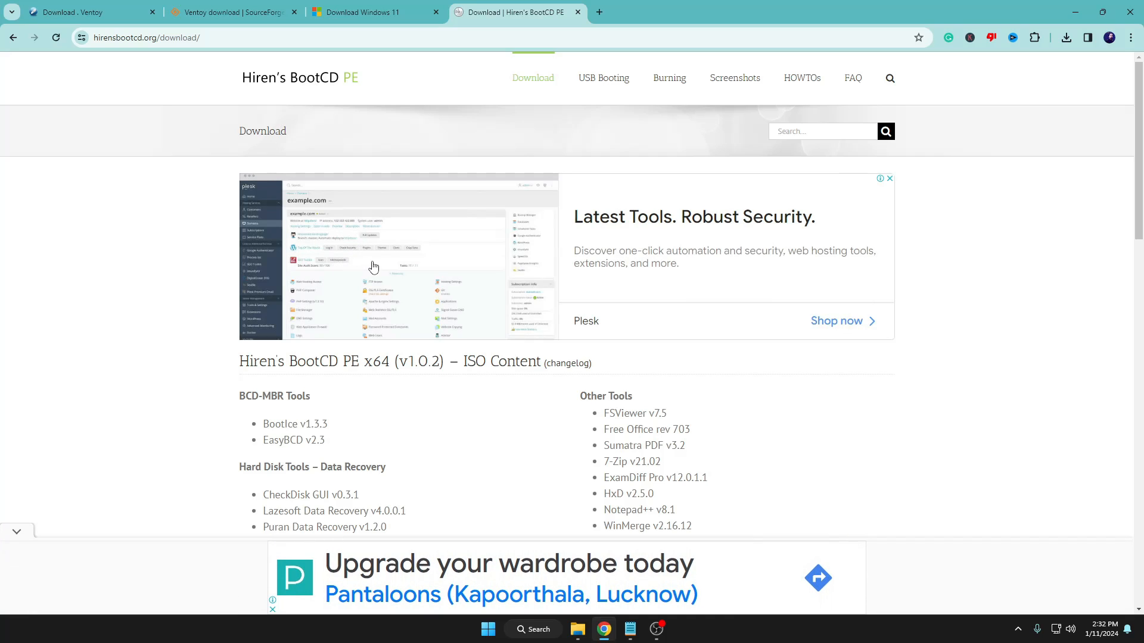
{"action": "scroll", "coordinate": [373, 269], "scroll_direction": "down", "scroll_amount": 4}
{"action": "scroll", "coordinate": [373, 268], "scroll_direction": "down", "scroll_amount": 15}
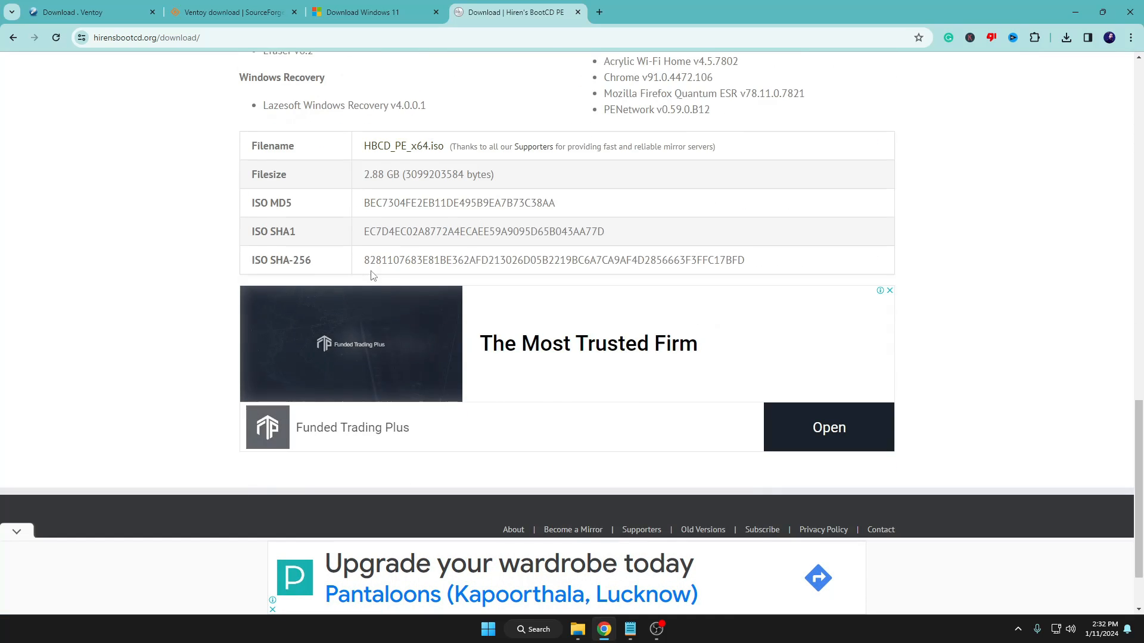
{"action": "scroll", "coordinate": [298, 208], "scroll_direction": "up", "scroll_amount": 1}
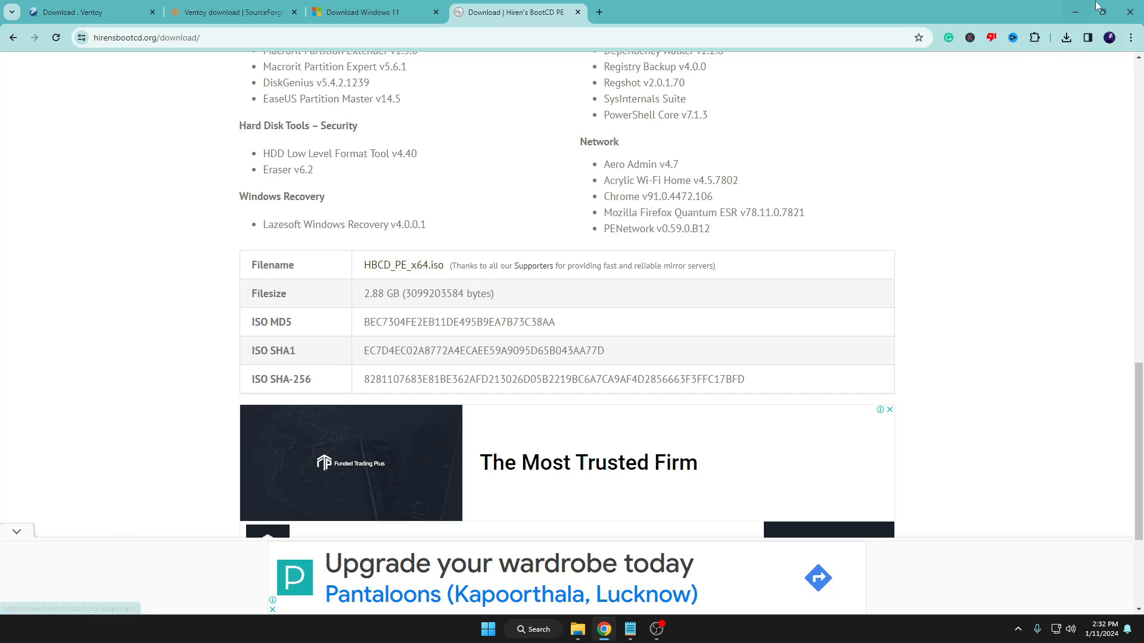
{"action": "left_click", "coordinate": [1082, 16]}
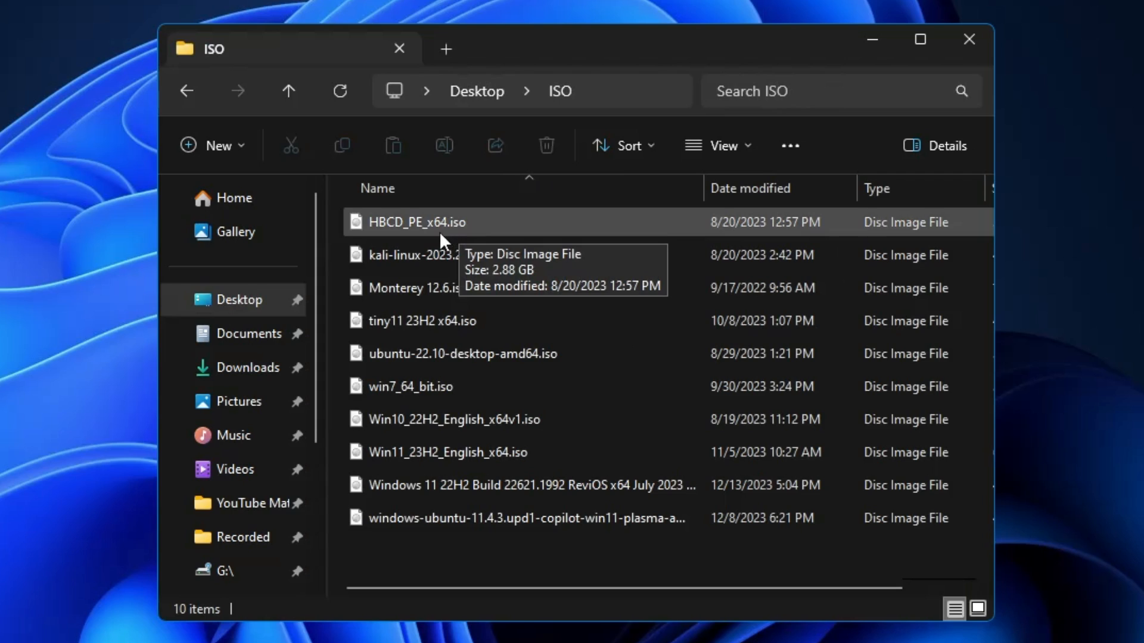
Step: Look through the disc image files in the Desktop ISO folder one by one, from HBCD_PE_x64.iso to Win11_23H2_English_x64.iso
{"action": "left_click", "coordinate": [434, 220]}
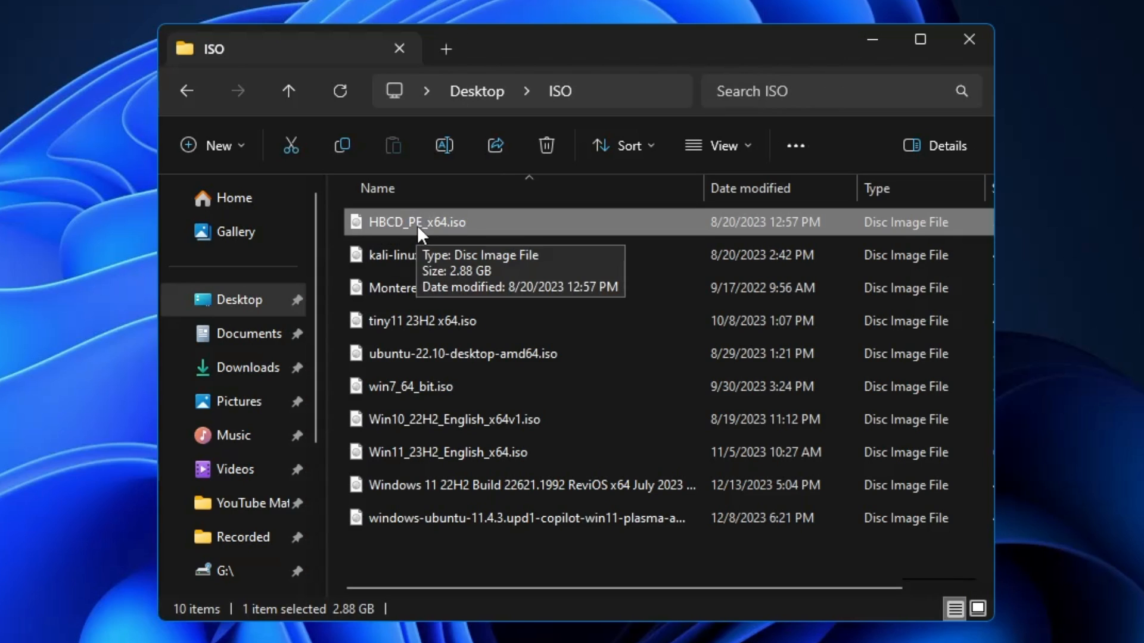
{"action": "left_click", "coordinate": [411, 263]}
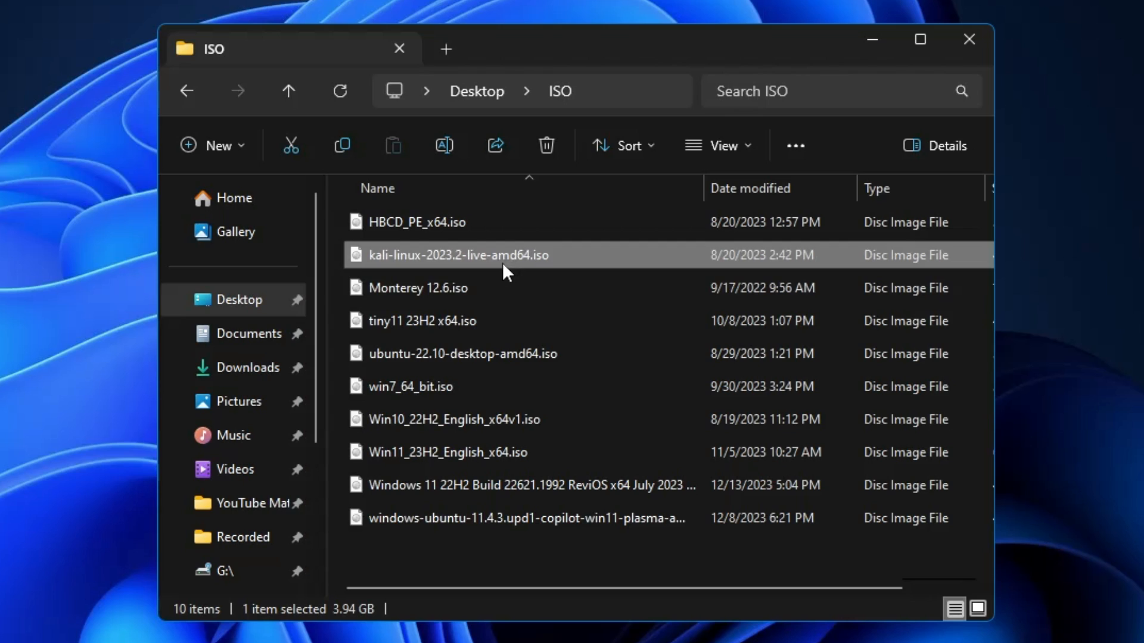
{"action": "left_click", "coordinate": [407, 322]}
{"action": "left_click", "coordinate": [411, 365]}
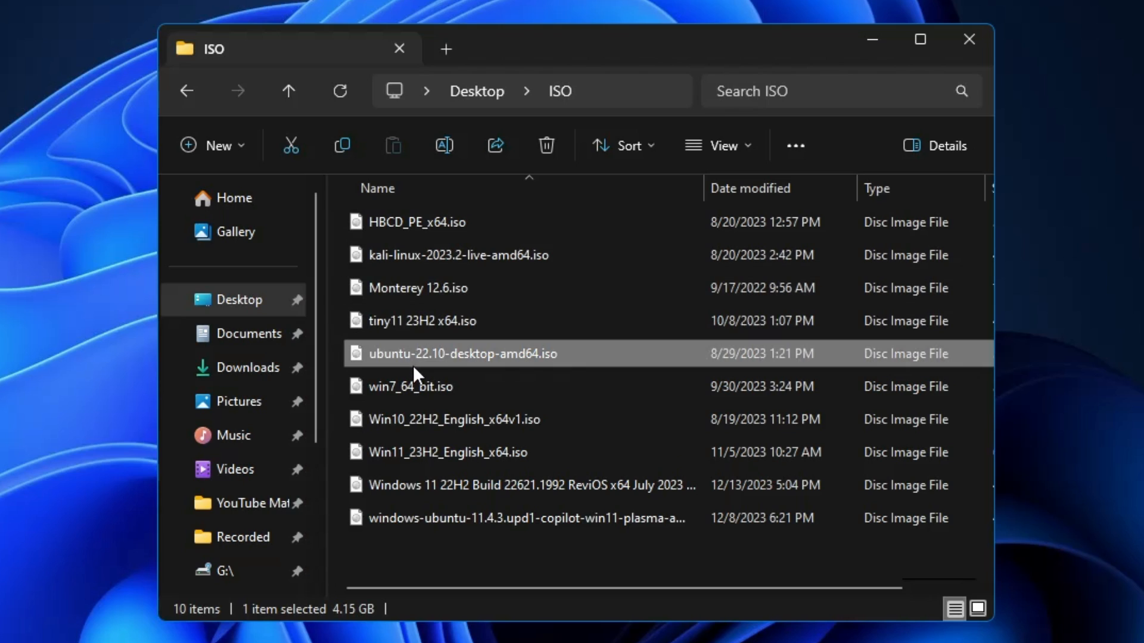
{"action": "left_click", "coordinate": [410, 391]}
{"action": "left_click", "coordinate": [413, 418]}
{"action": "left_click", "coordinate": [411, 456]}
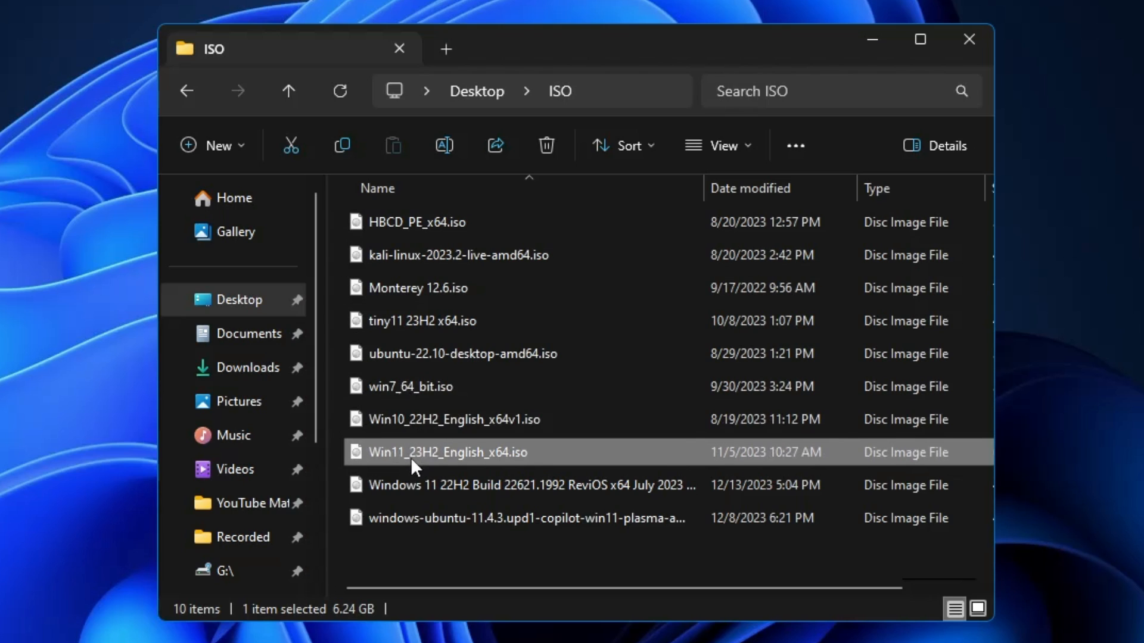
{"action": "left_click", "coordinate": [421, 224], "text": "ctrl"}
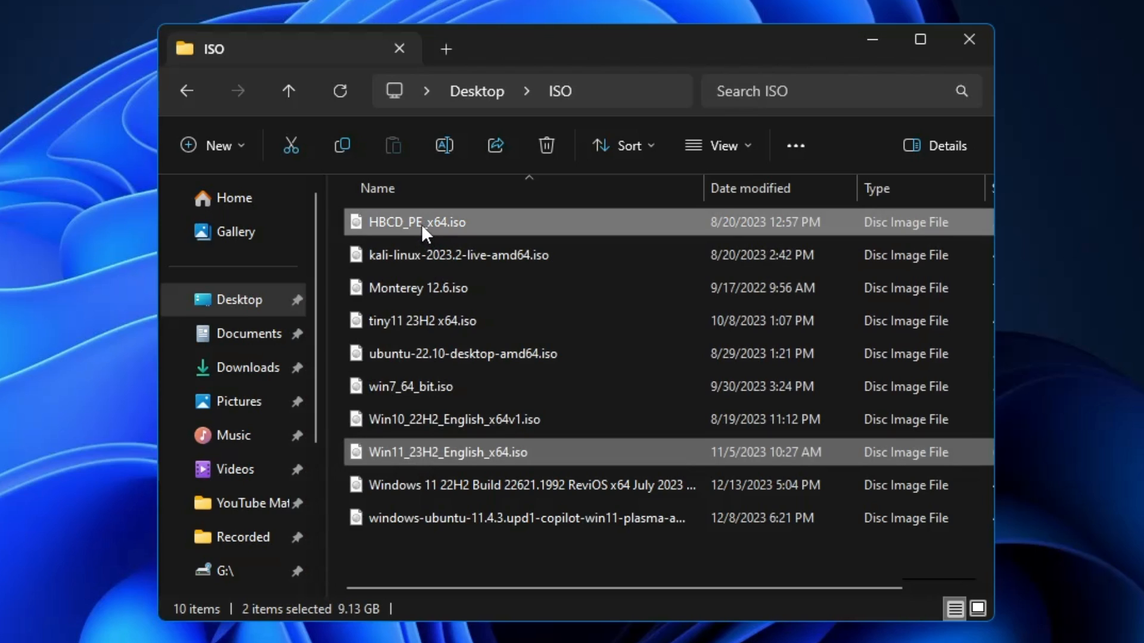
{"action": "left_click", "coordinate": [413, 256], "text": "ctrl"}
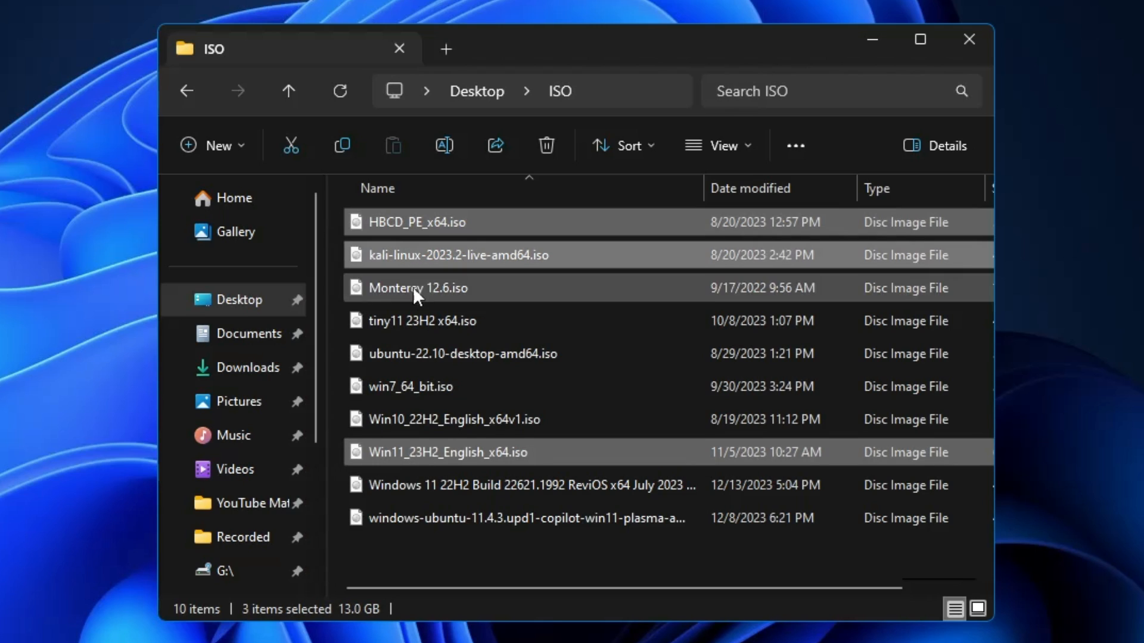
{"action": "left_click", "coordinate": [402, 456], "text": "ctrl"}
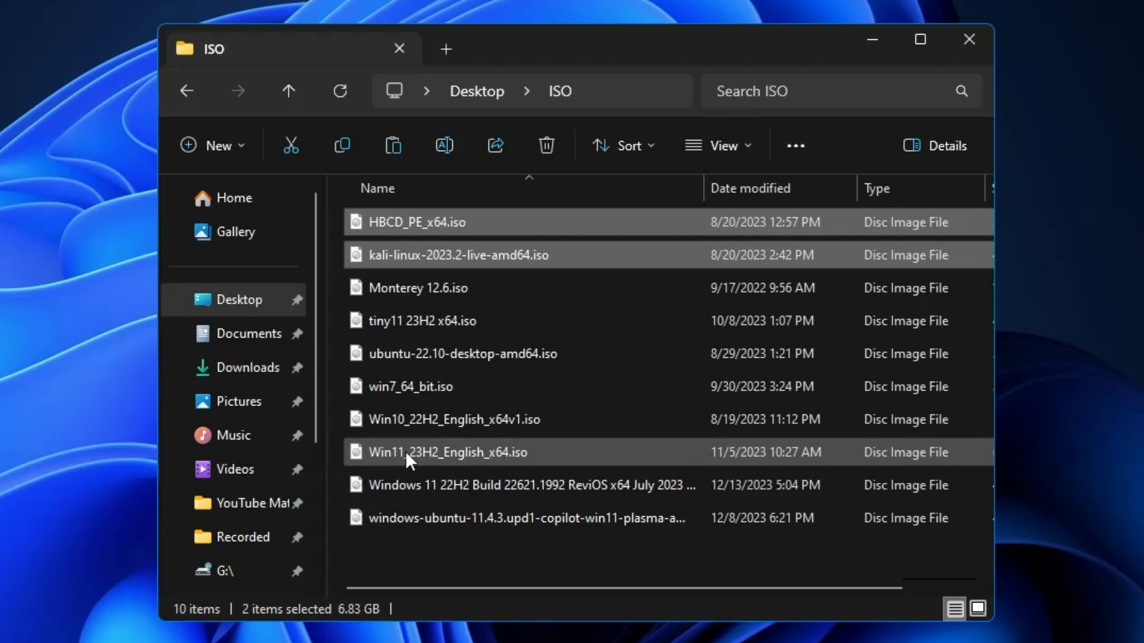
Step: Copy HBCD_PE_x64.iso, kali-linux-2023.2-live-amd64.iso and Win11_23H2_English_x64.iso from the ISO folder to the Ventoy (D:) drive
{"action": "left_click", "coordinate": [406, 441]}
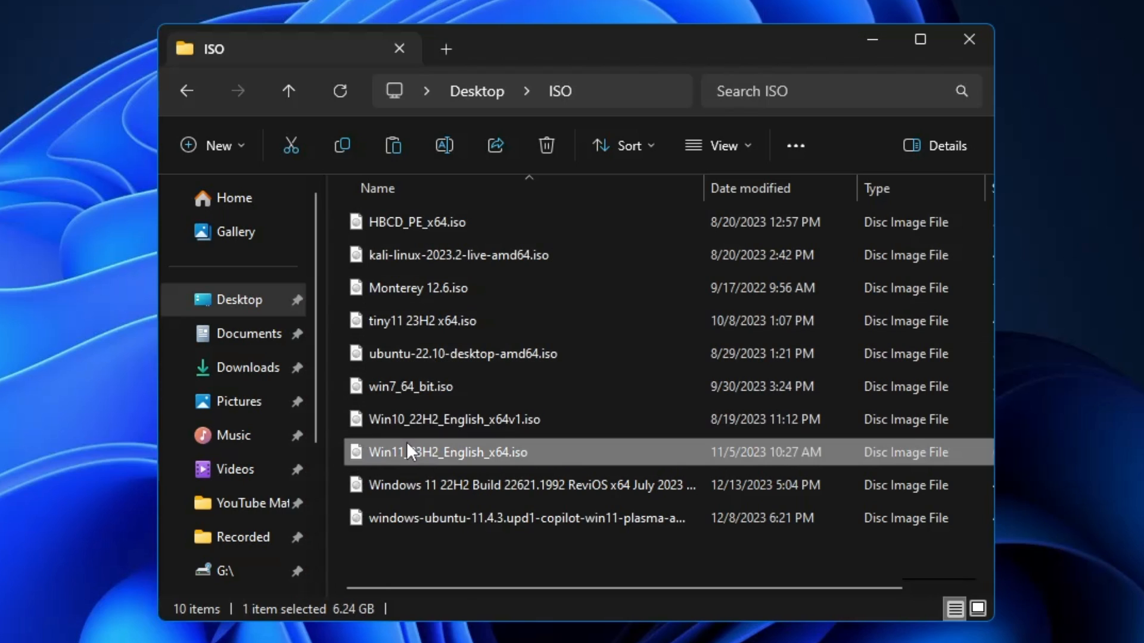
{"action": "left_click", "coordinate": [419, 255], "text": "ctrl"}
{"action": "left_click", "coordinate": [414, 223], "text": "ctrl"}
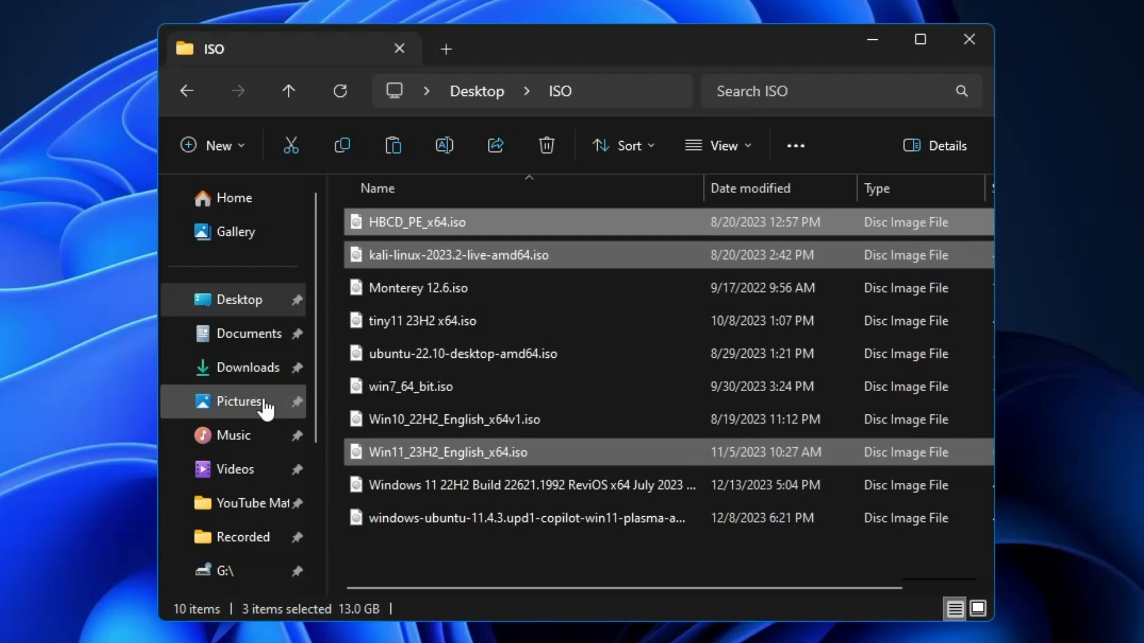
{"action": "scroll", "coordinate": [255, 441], "scroll_direction": "down", "scroll_amount": 3}
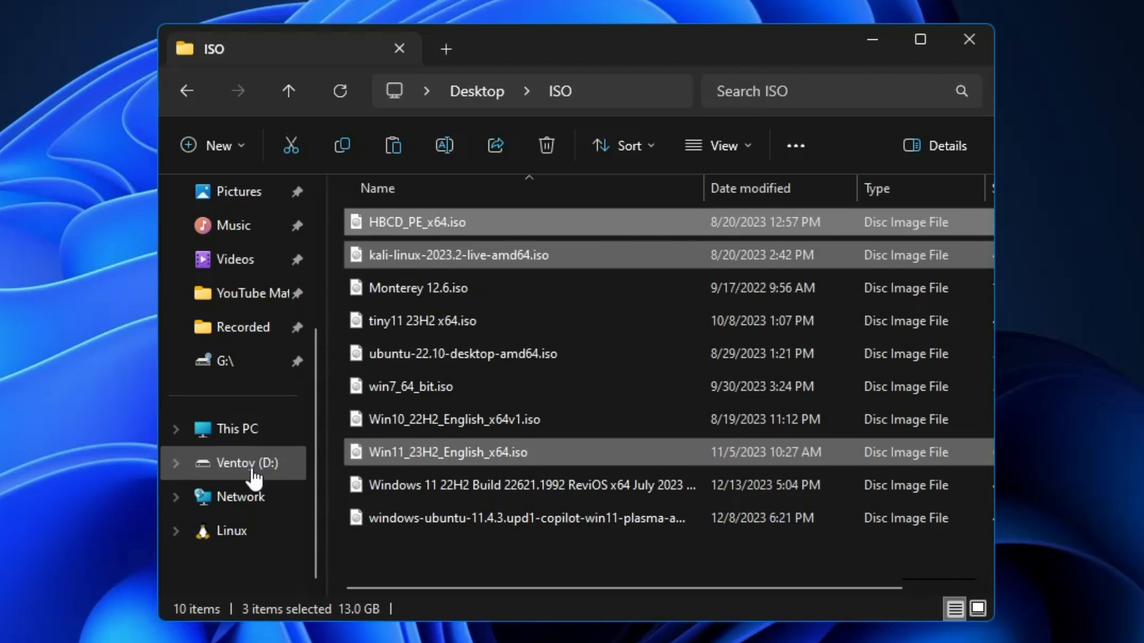
{"action": "left_click", "coordinate": [247, 463]}
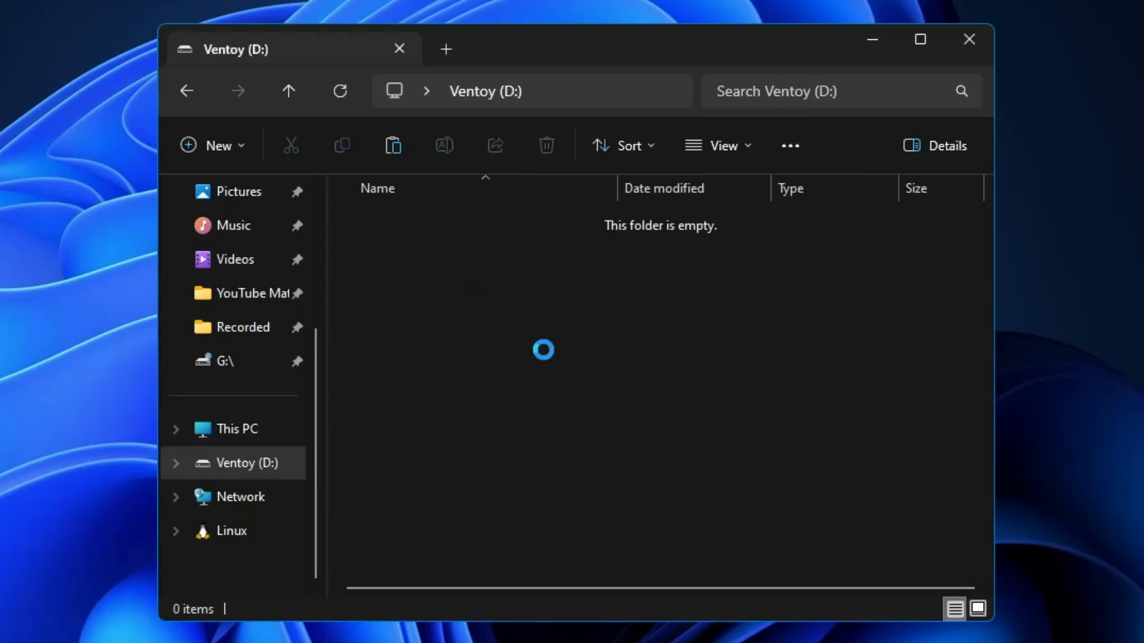
{"action": "key", "text": "ctrl+v"}
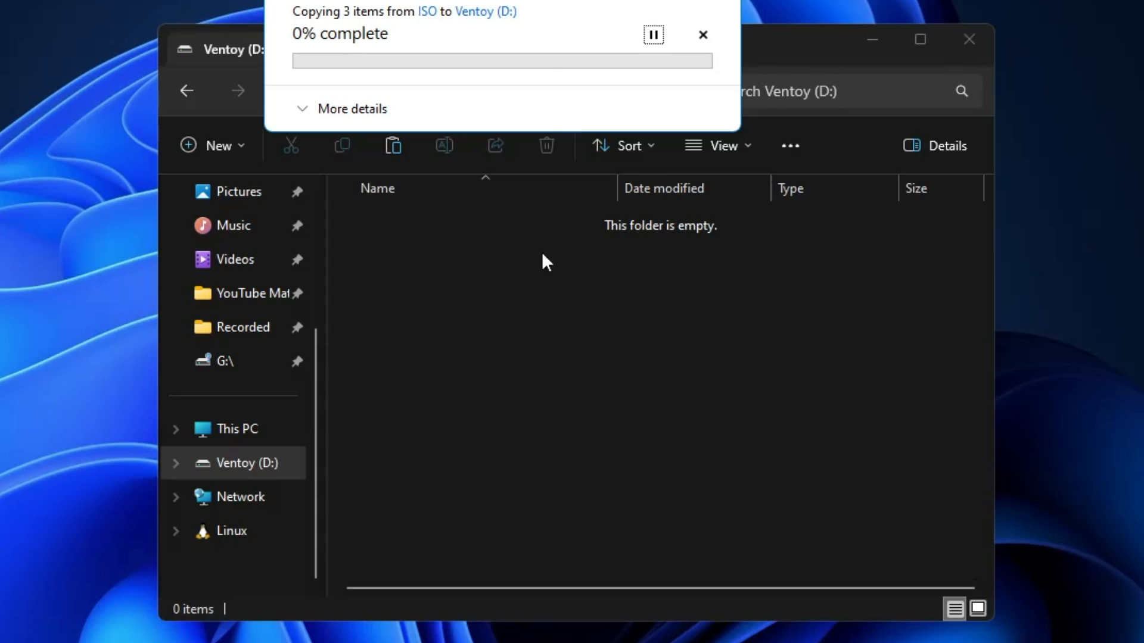
{"action": "left_click_drag", "start_coordinate": [522, 0], "coordinate": [513, 29]}
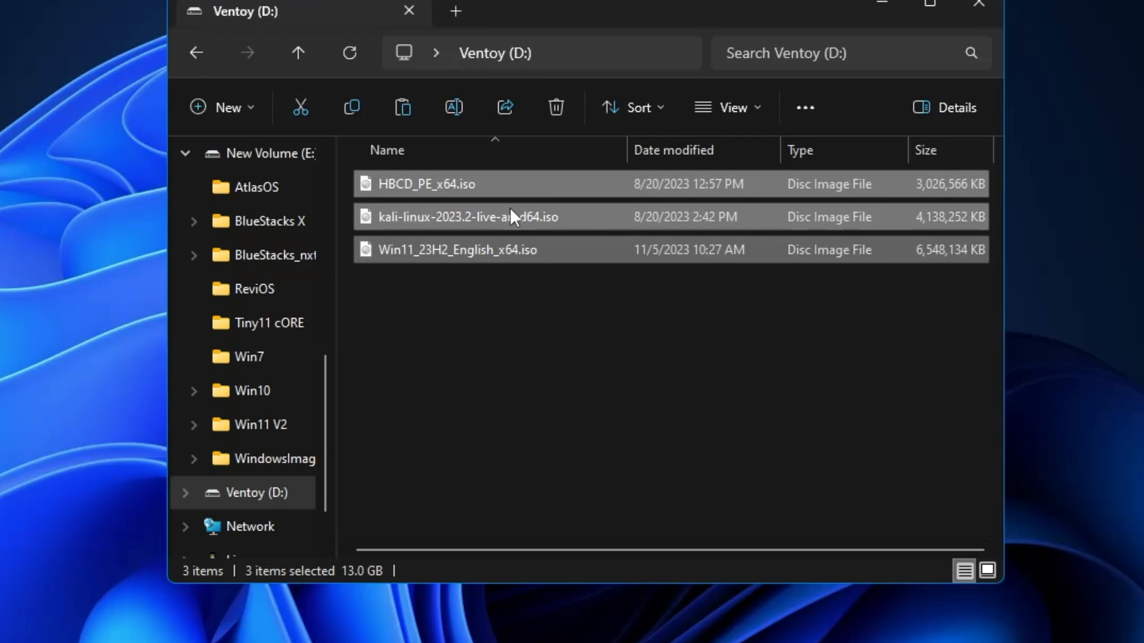
Step: Check the copied ISO files on the Ventoy (D:) drive
{"action": "left_click", "coordinate": [274, 494]}
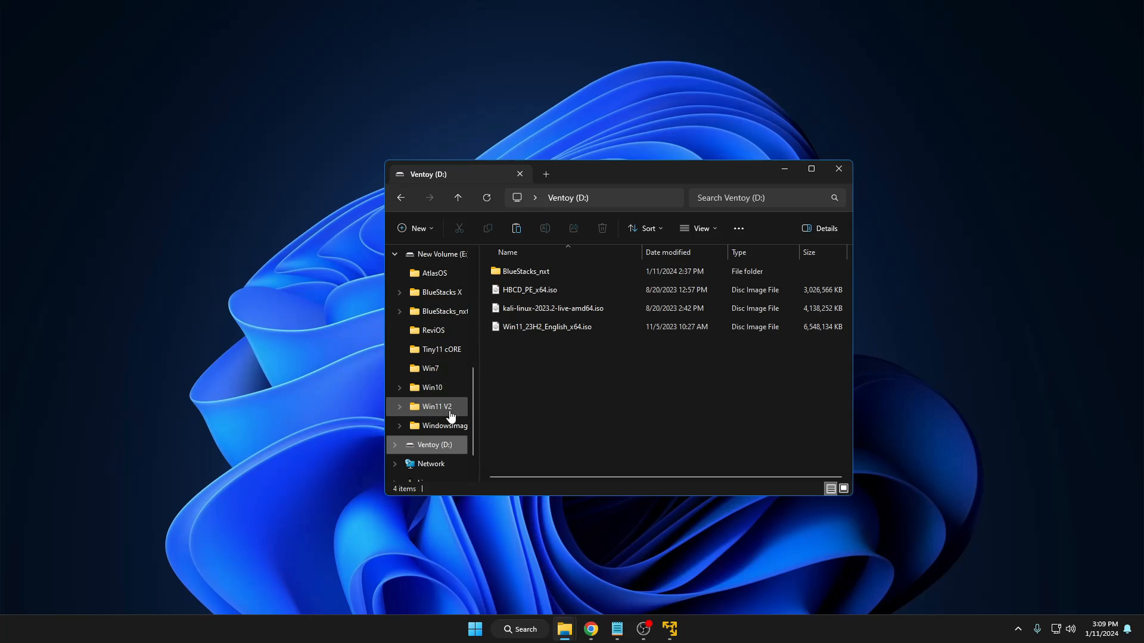
{"action": "scroll", "coordinate": [442, 428], "scroll_direction": "down", "scroll_amount": 1}
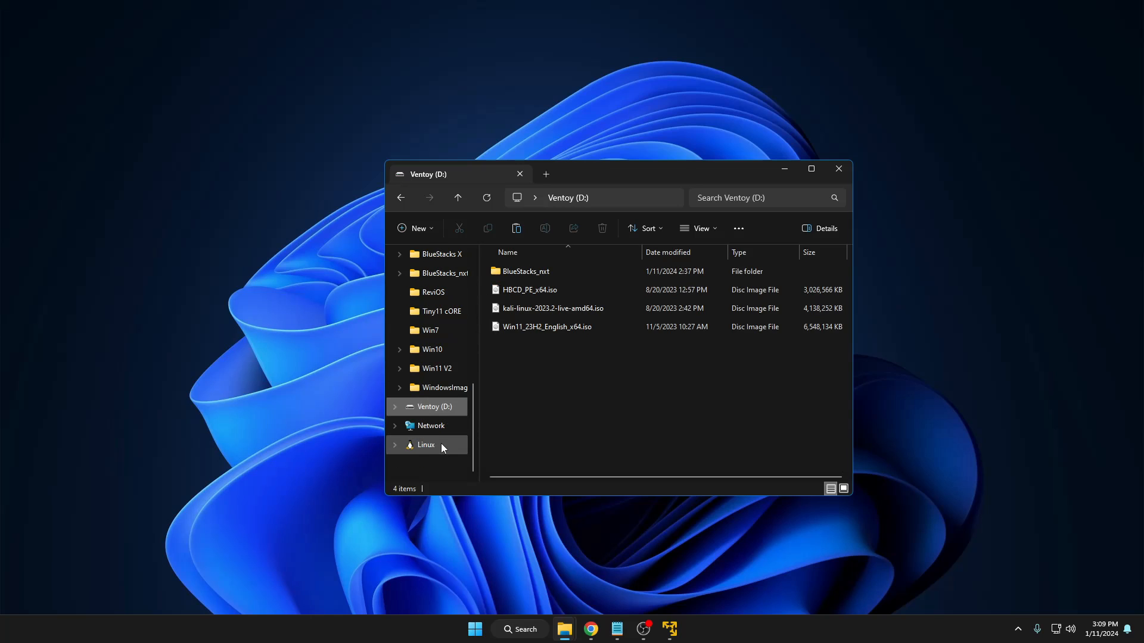
{"action": "scroll", "coordinate": [443, 427], "scroll_direction": "up", "scroll_amount": 3}
{"action": "left_click", "coordinate": [438, 388]}
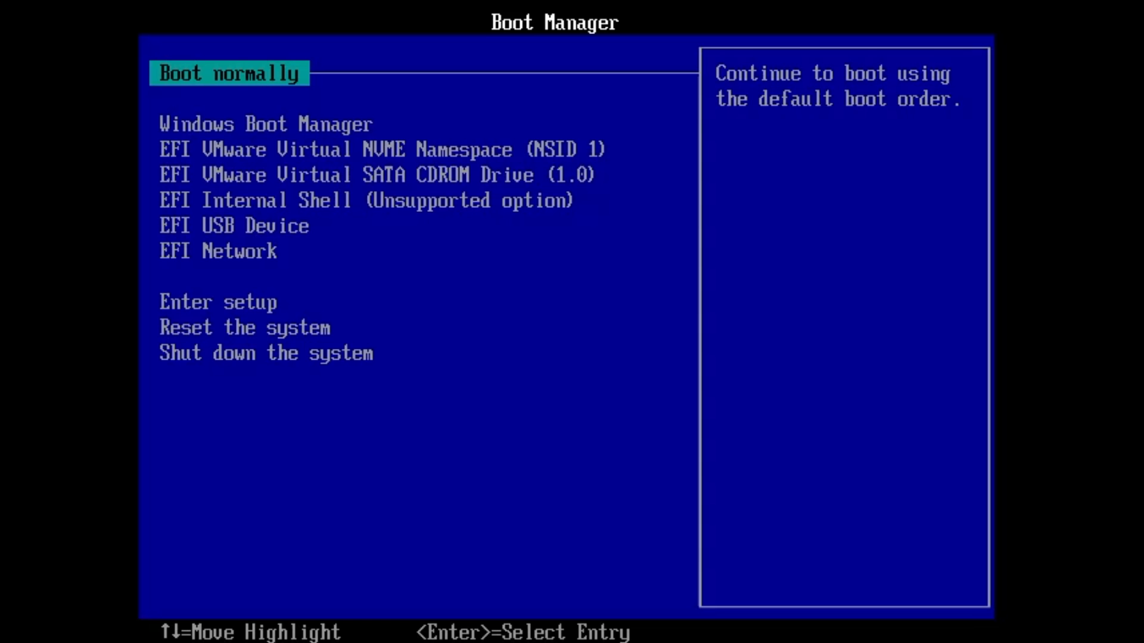
Step: Boot the virtual machine from EFI USB Device in the Boot Manager
{"action": "key", "text": "Down"}
{"action": "key", "text": "Down"}
{"action": "key", "text": "Down"}
{"action": "key", "text": "Down"}
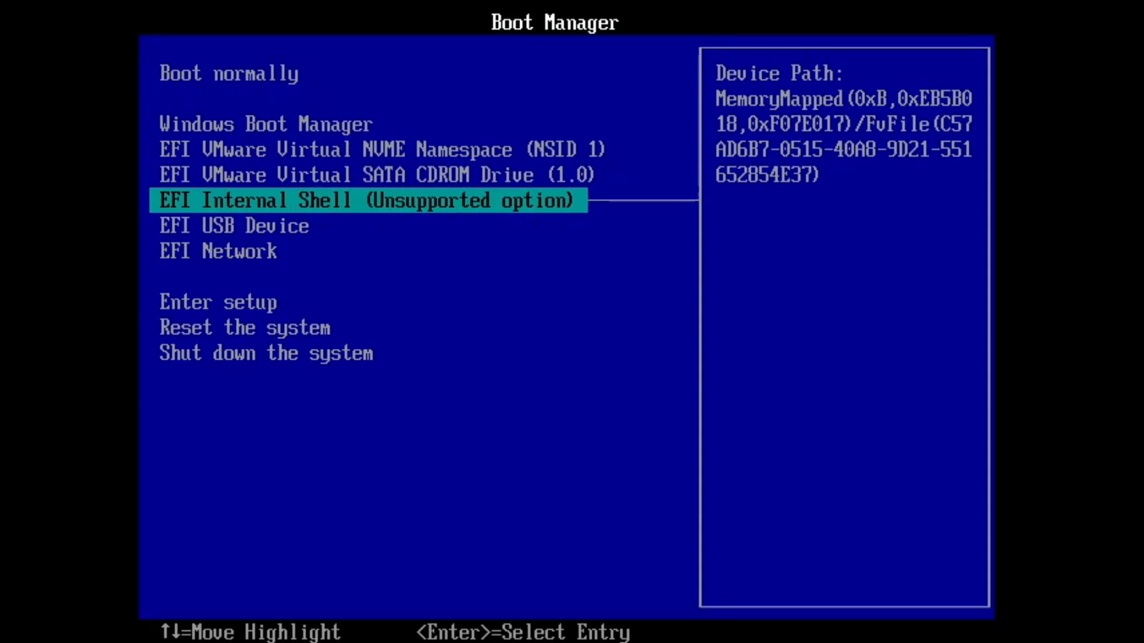
{"action": "key", "text": "Down"}
{"action": "key", "text": "Return"}
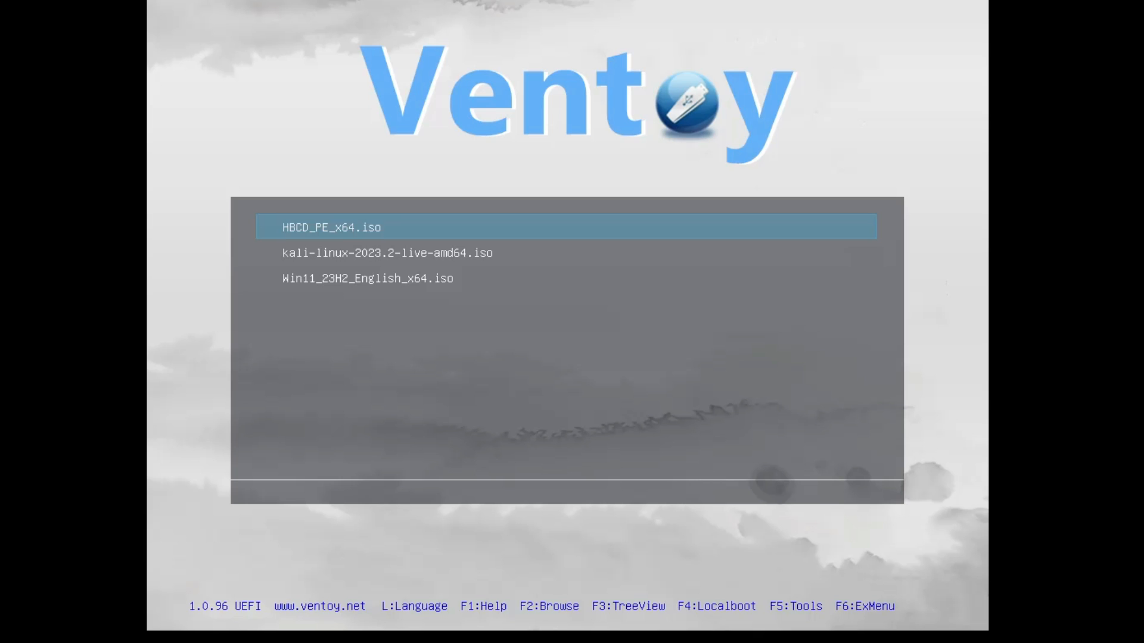
Step: Browse the ISO entries in the Ventoy boot menu and return the highlight to HBCD_PE_x64.iso
{"action": "key", "text": "Down"}
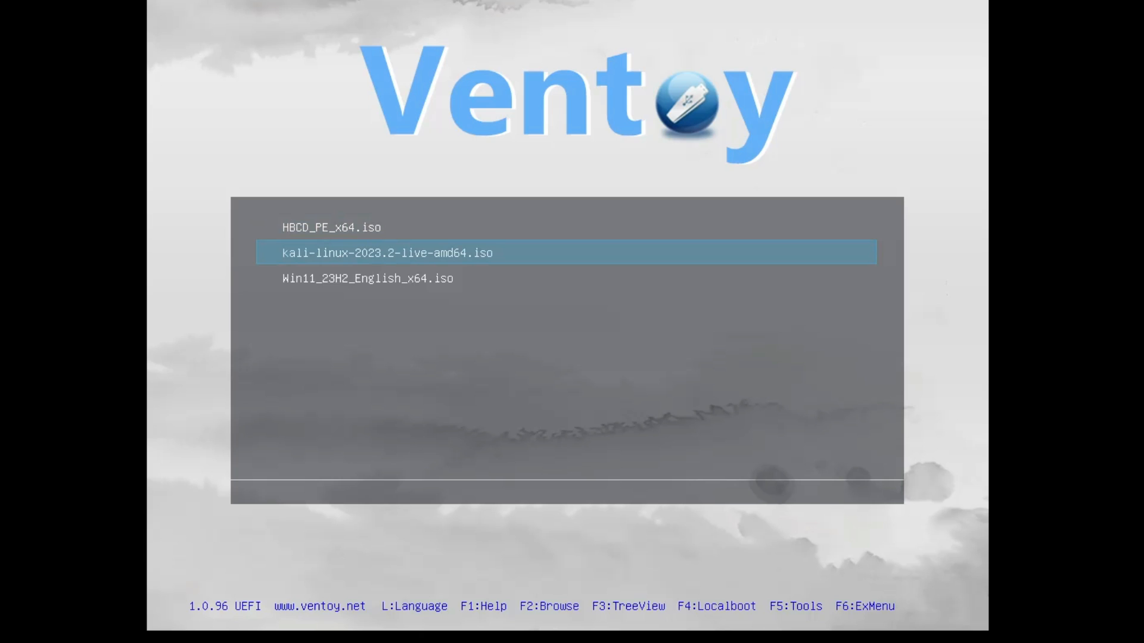
{"action": "key", "text": "Down"}
{"action": "key", "text": "Up"}
{"action": "key", "text": "Up"}
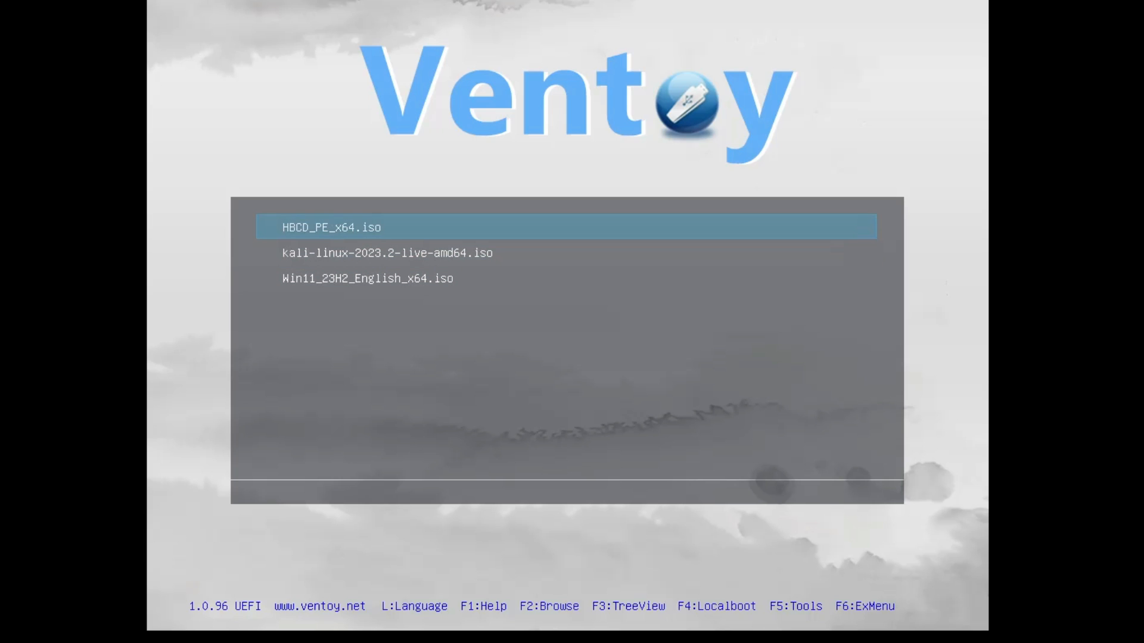
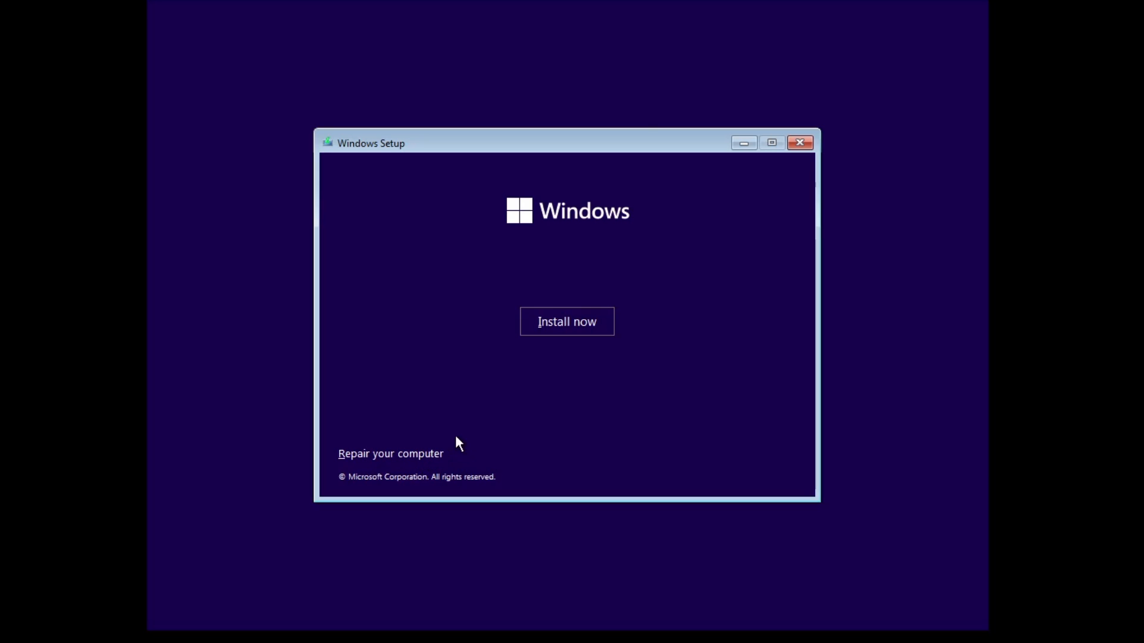
Step: Cancel the Windows installation and boot again from EFI USB Device
{"action": "left_click", "coordinate": [800, 143]}
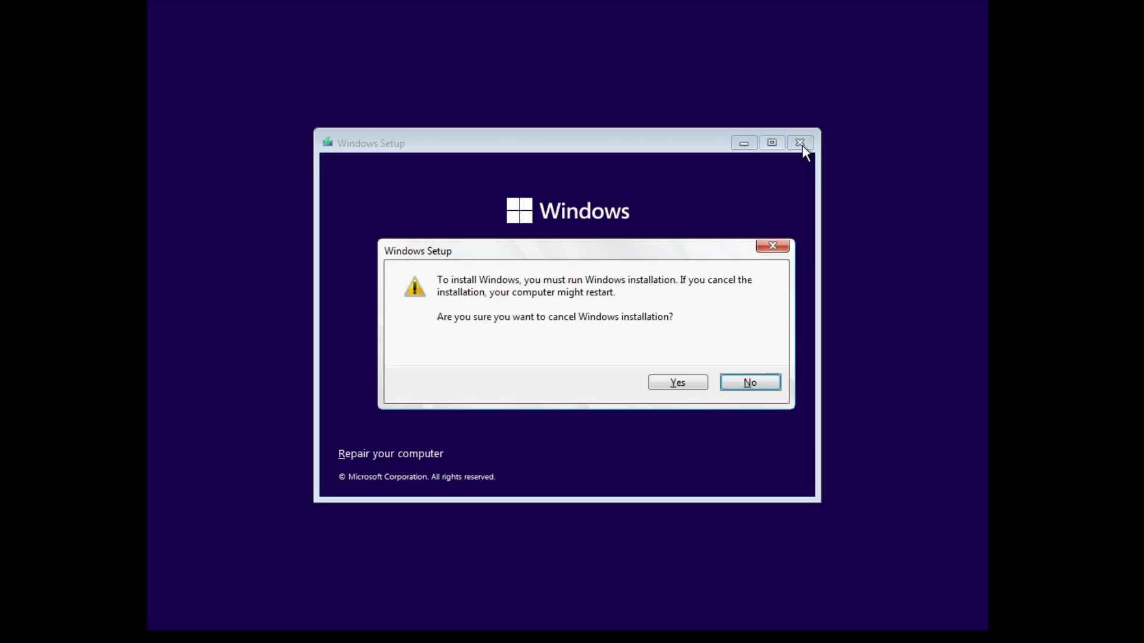
{"action": "left_click", "coordinate": [677, 383]}
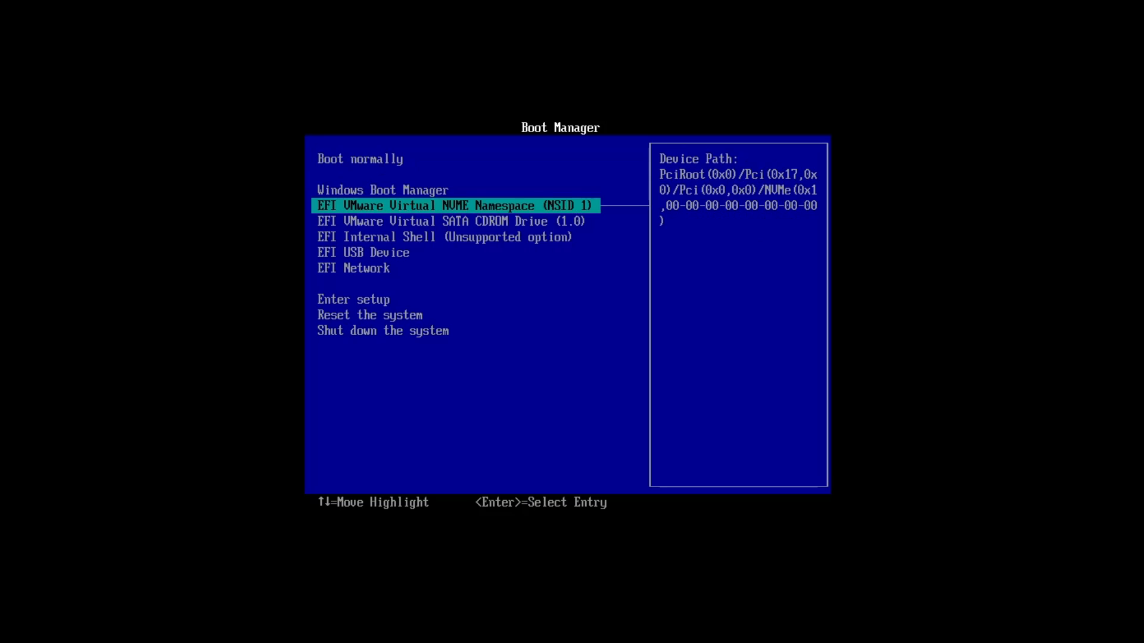
{"action": "key", "text": "Down"}
{"action": "key", "text": "Down"}
{"action": "key", "text": "Down"}
{"action": "key", "text": "Return"}
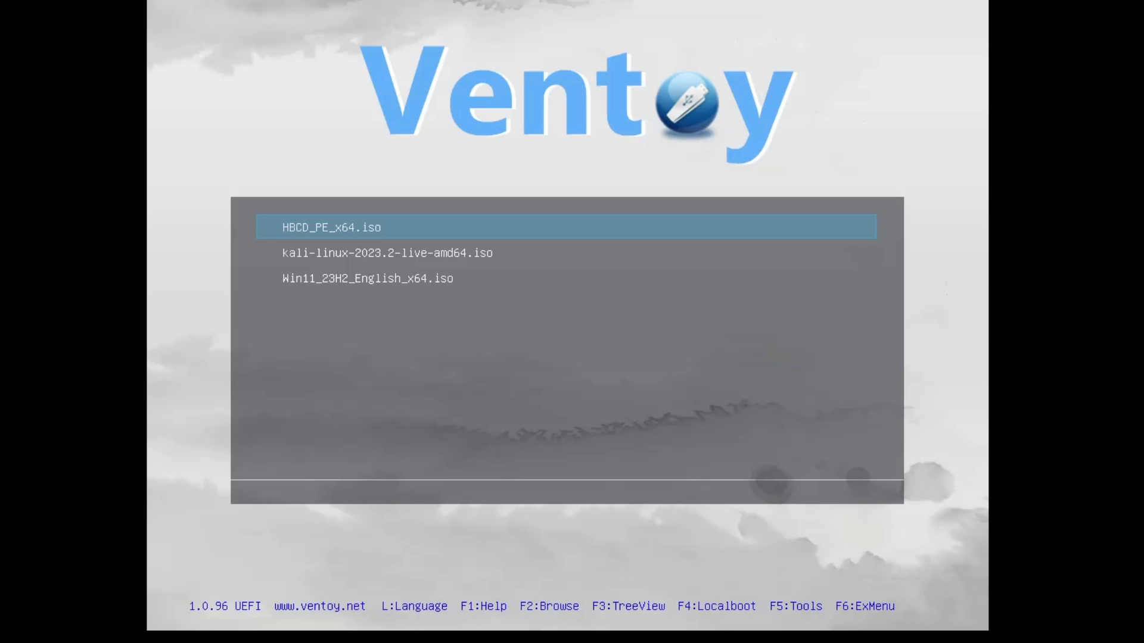
Step: Boot kali-linux-2023.2-live-amd64.iso in normal mode from the Ventoy menu
{"action": "key", "text": "Down"}
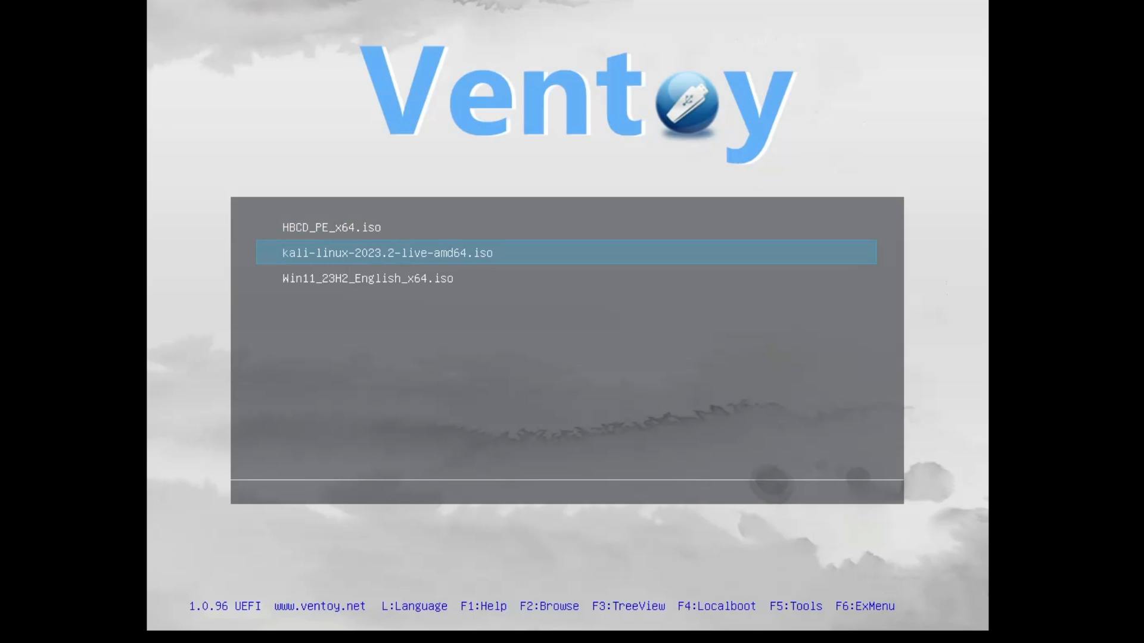
{"action": "key", "text": "Down"}
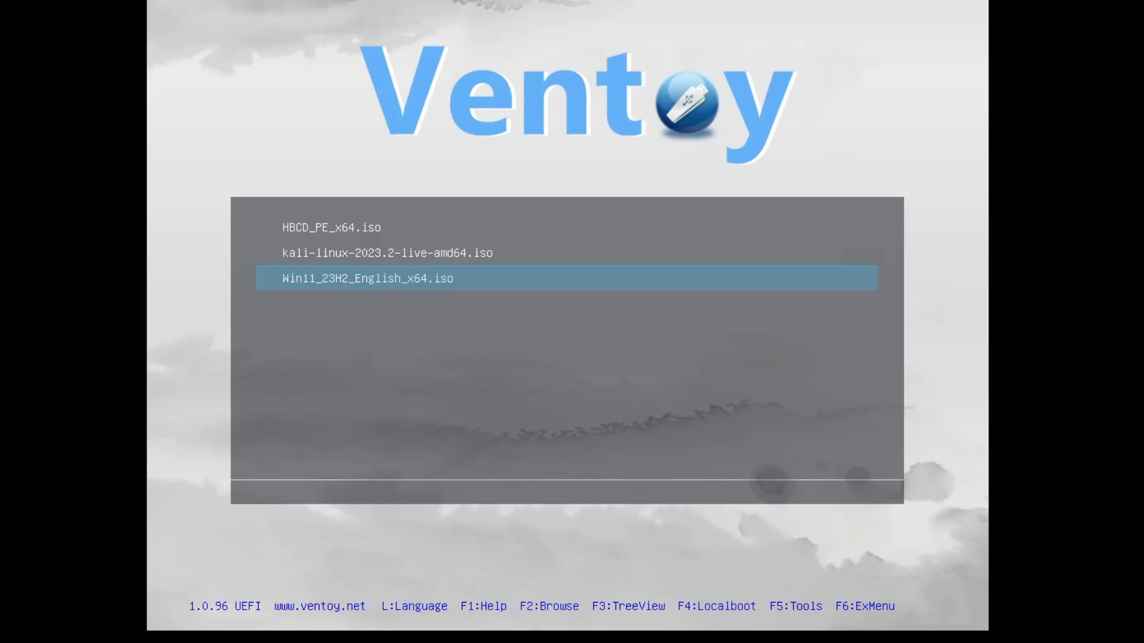
{"action": "key", "text": "Up"}
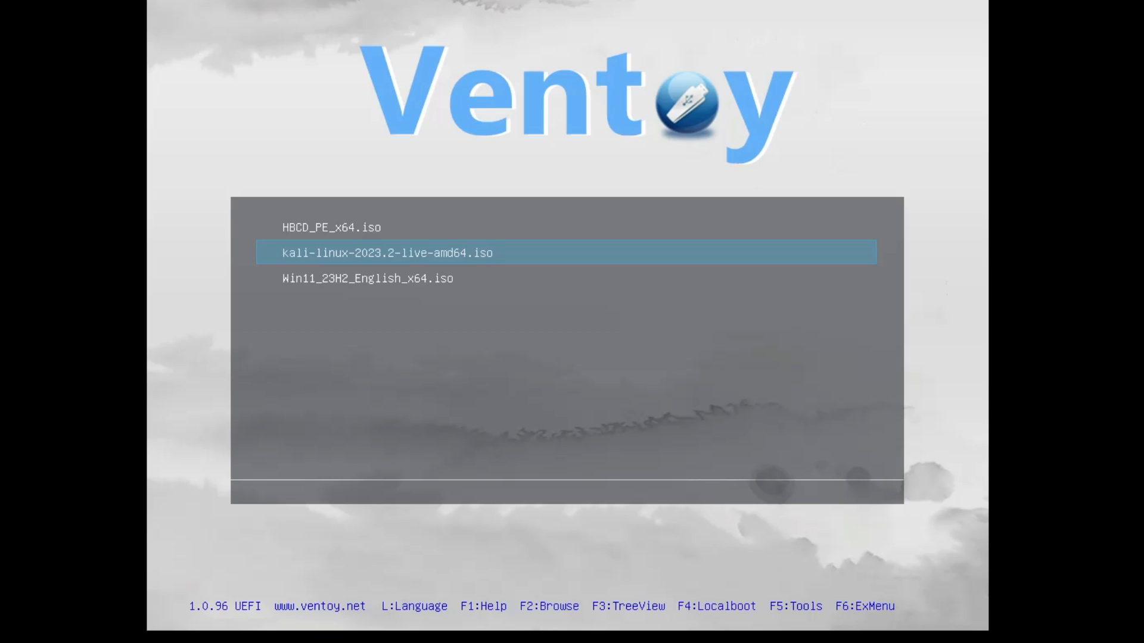
{"action": "key", "text": "Return"}
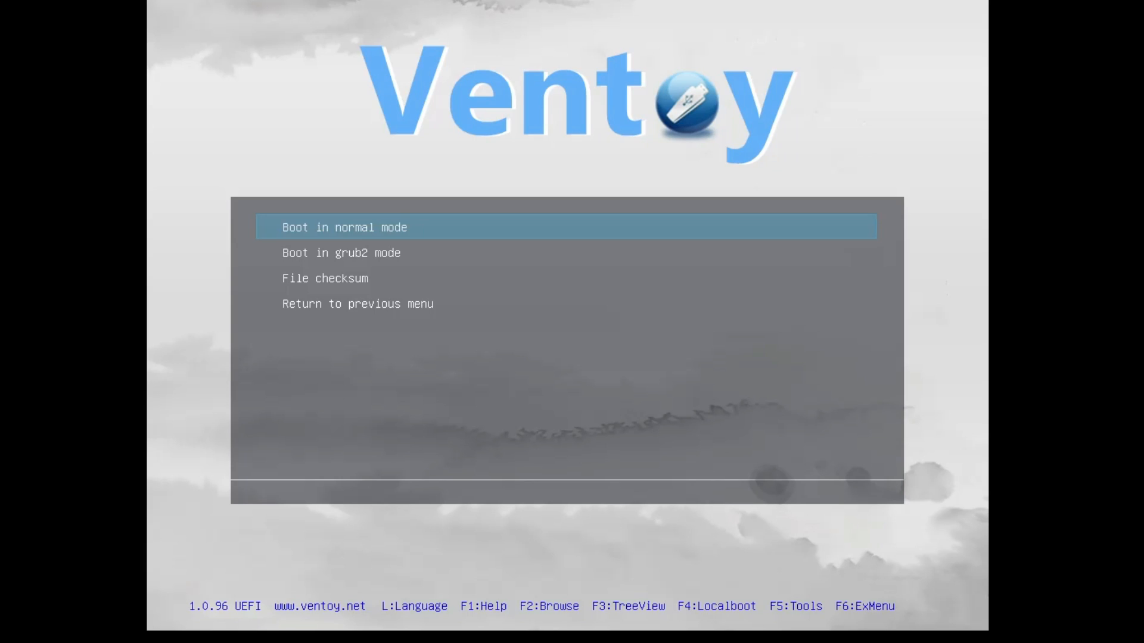
{"action": "key", "text": "Return"}
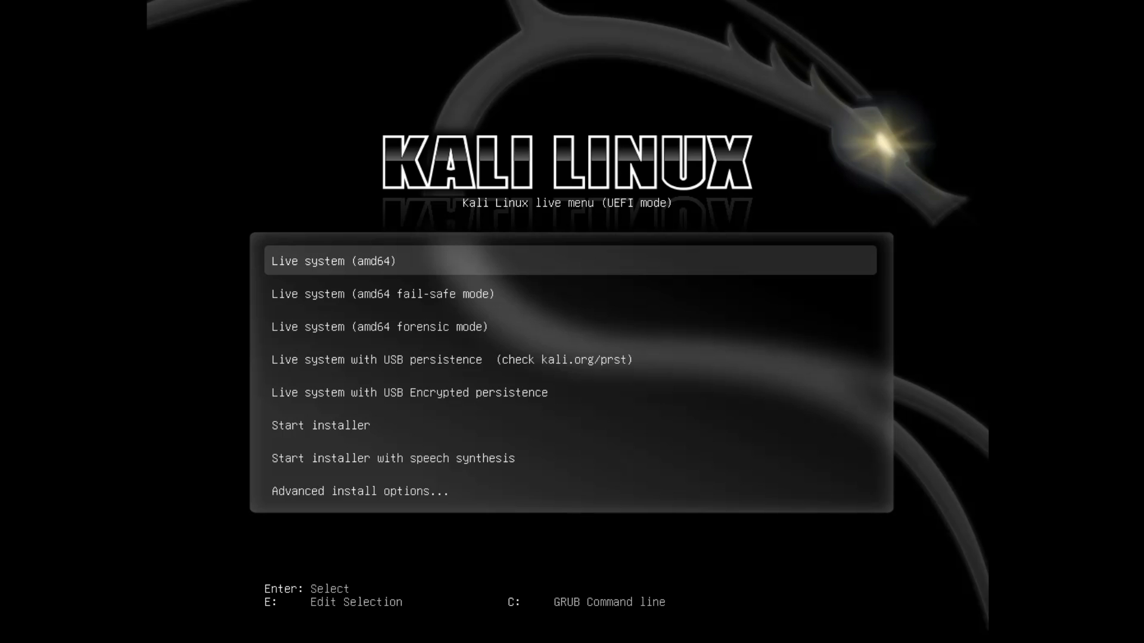
Step: Look over the Kali Linux live menu options and start Live system (amd64)
{"action": "key", "text": "Down"}
{"action": "key", "text": "Down"}
{"action": "key", "text": "Down"}
{"action": "key", "text": "Up"}
{"action": "key", "text": "Up"}
{"action": "key", "text": "Up"}
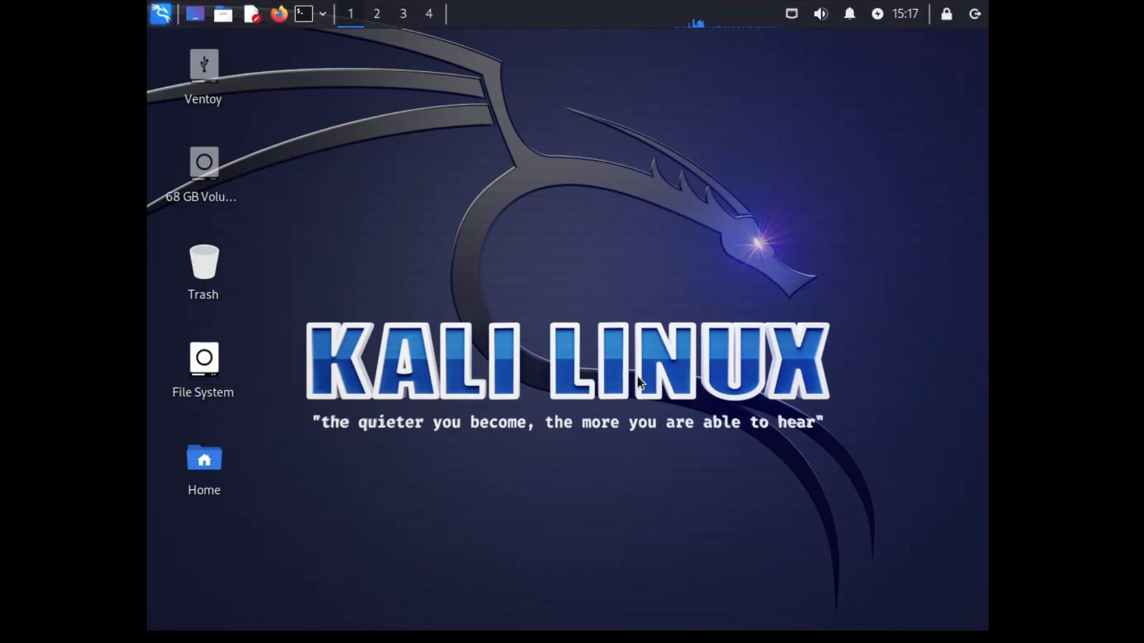
Step: Open the file manager from the 68 GB volume and browse the Downloads, Pictures, Documents, Desktop and Computer locations
{"action": "double_click", "coordinate": [208, 177]}
{"action": "left_click", "coordinate": [213, 383]}
{"action": "left_click", "coordinate": [214, 334]}
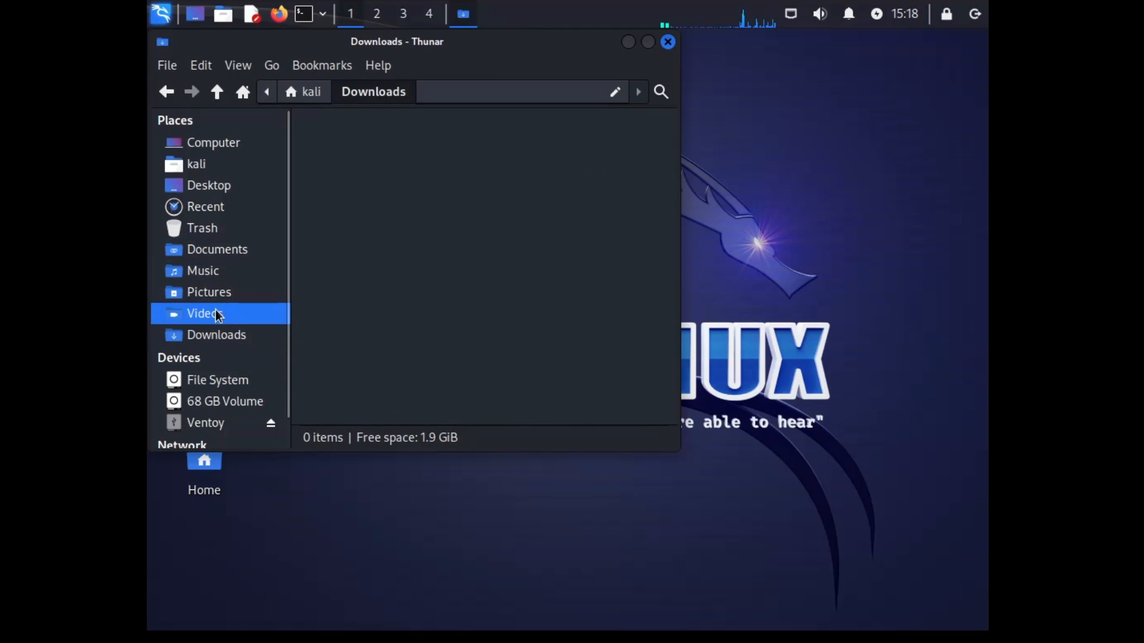
{"action": "left_click", "coordinate": [214, 292]}
{"action": "left_click", "coordinate": [209, 255]}
{"action": "left_click", "coordinate": [222, 188]}
{"action": "left_click", "coordinate": [202, 143]}
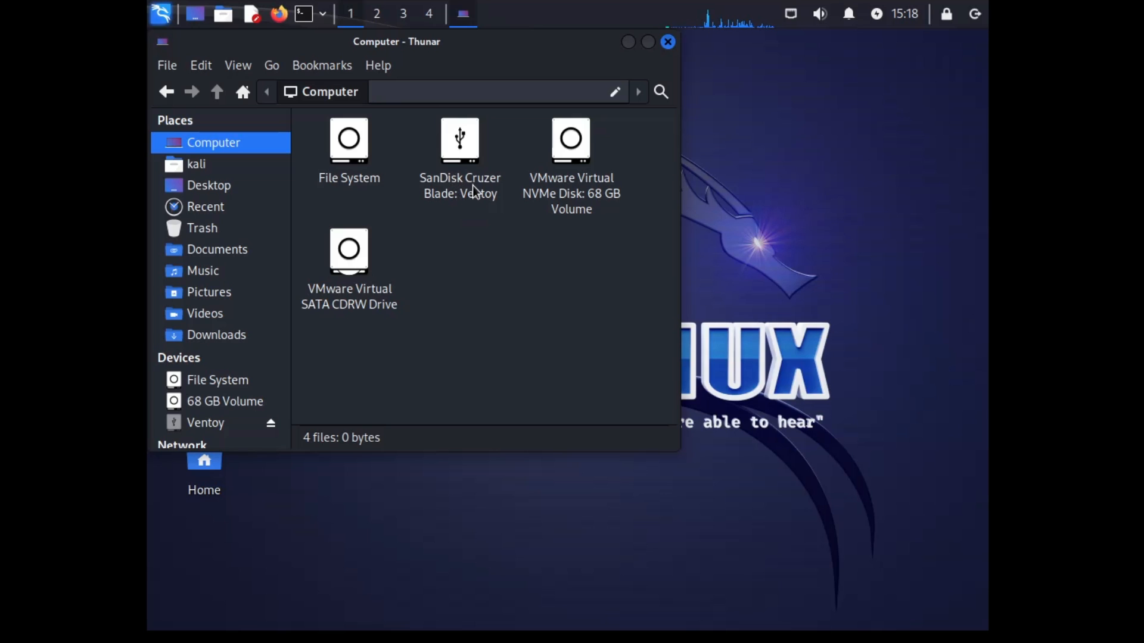
Step: Look through the folders on the VMware Virtual NVMe Disk's 68 GB volume and close the file manager
{"action": "double_click", "coordinate": [570, 170]}
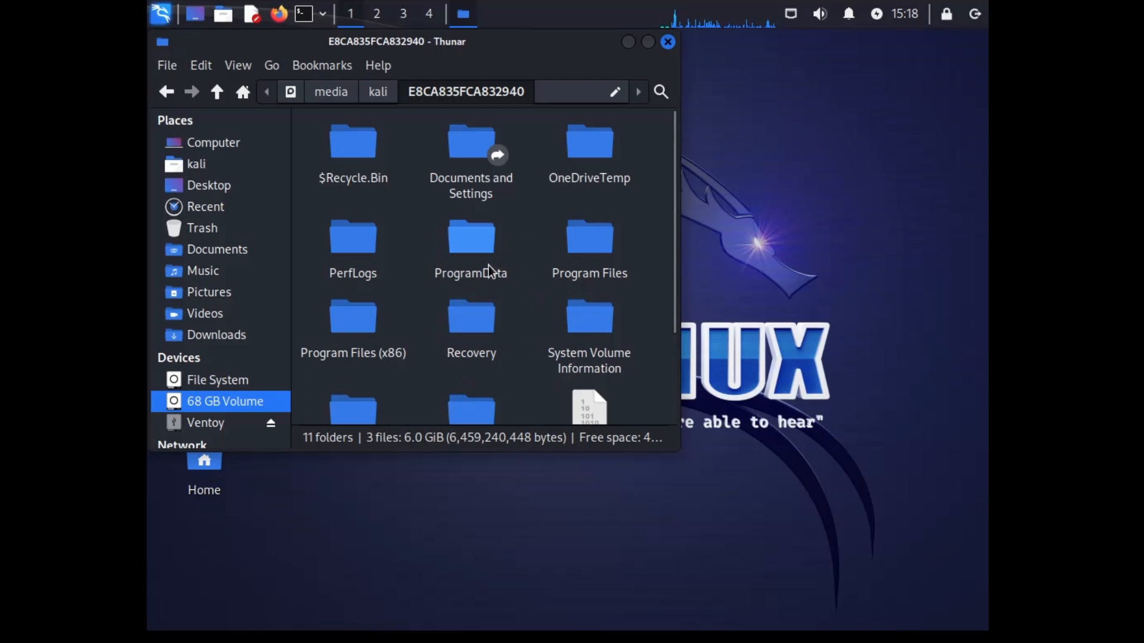
{"action": "left_click", "coordinate": [467, 339]}
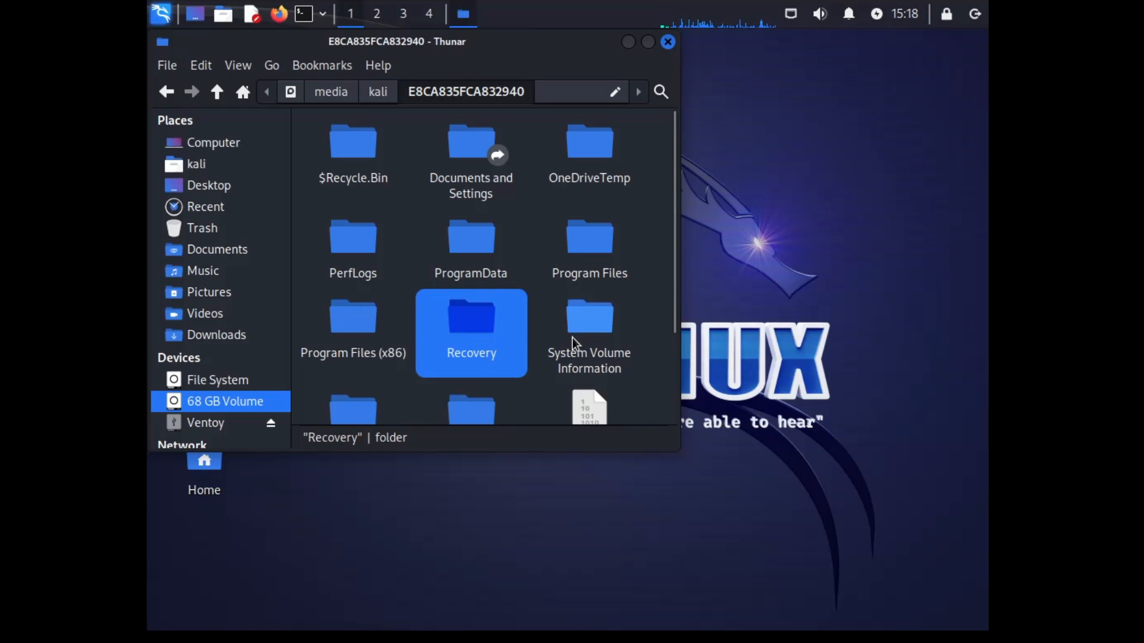
{"action": "scroll", "coordinate": [672, 320], "scroll_direction": "down", "scroll_amount": 3}
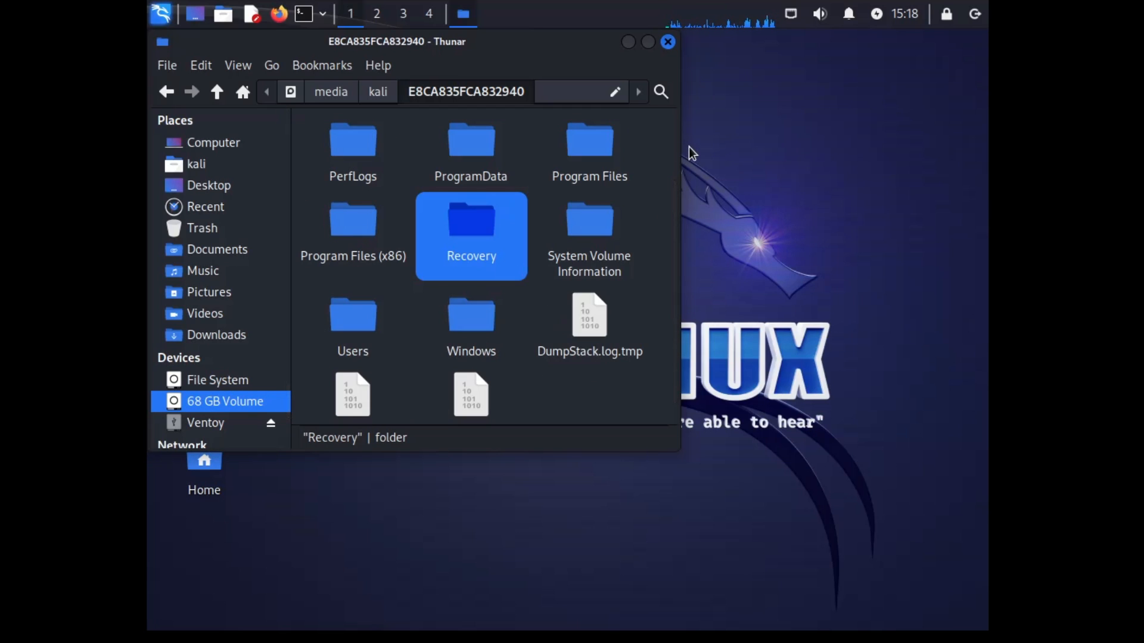
{"action": "left_click", "coordinate": [670, 46]}
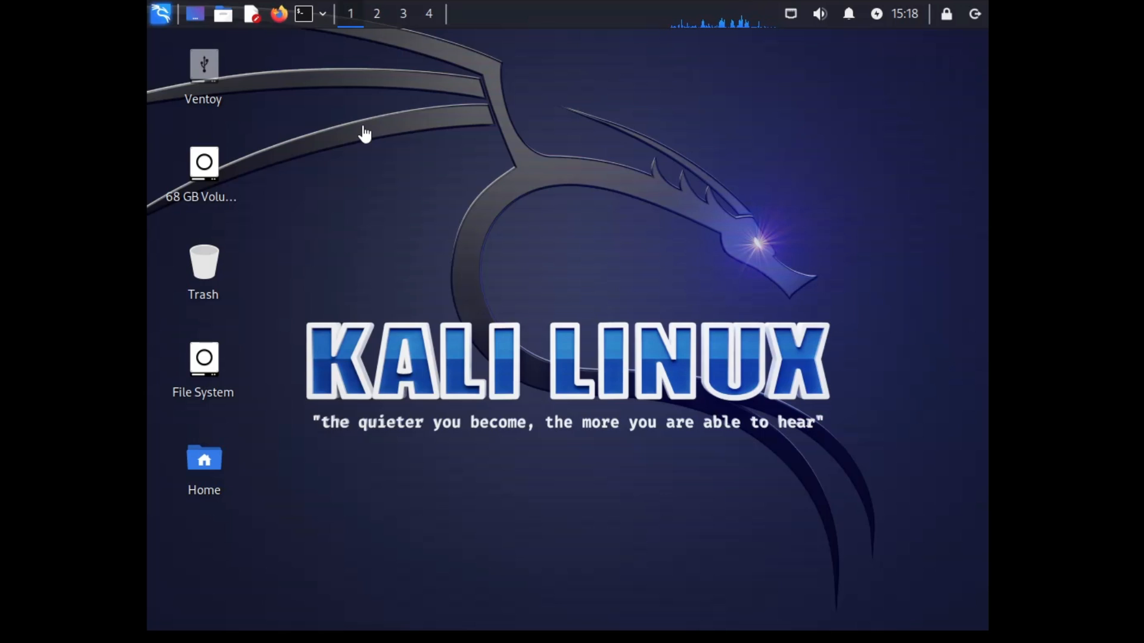
Step: Leave the Kali live session and boot HBCD_PE_x64.iso in normal mode from the Ventoy menu
{"action": "left_click", "coordinate": [976, 14]}
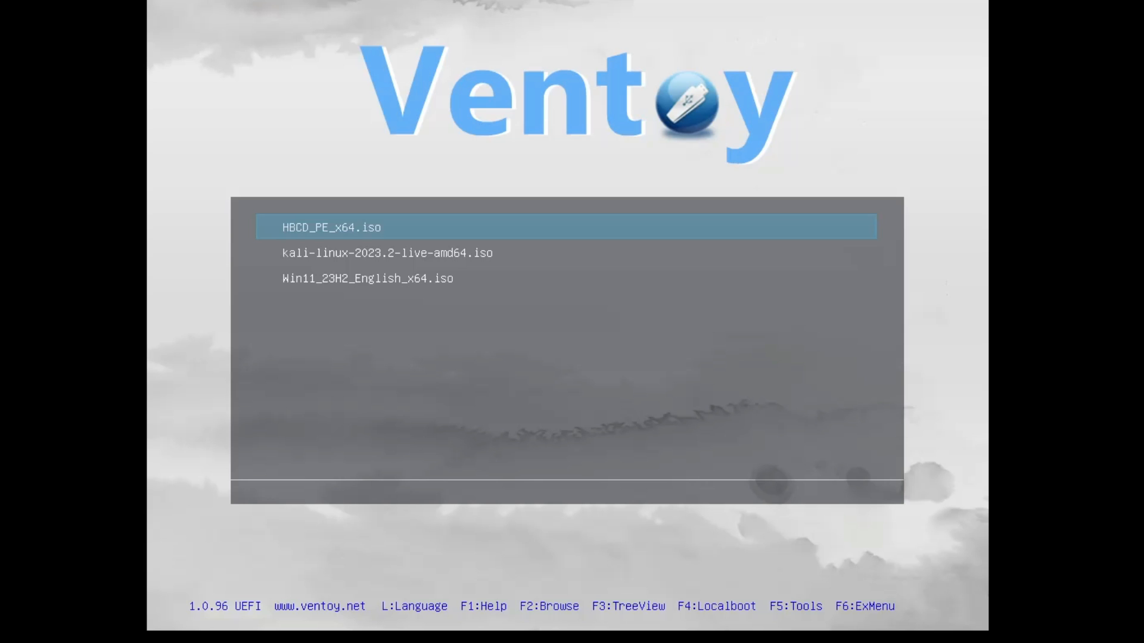
{"action": "key", "text": "Down"}
{"action": "key", "text": "Down"}
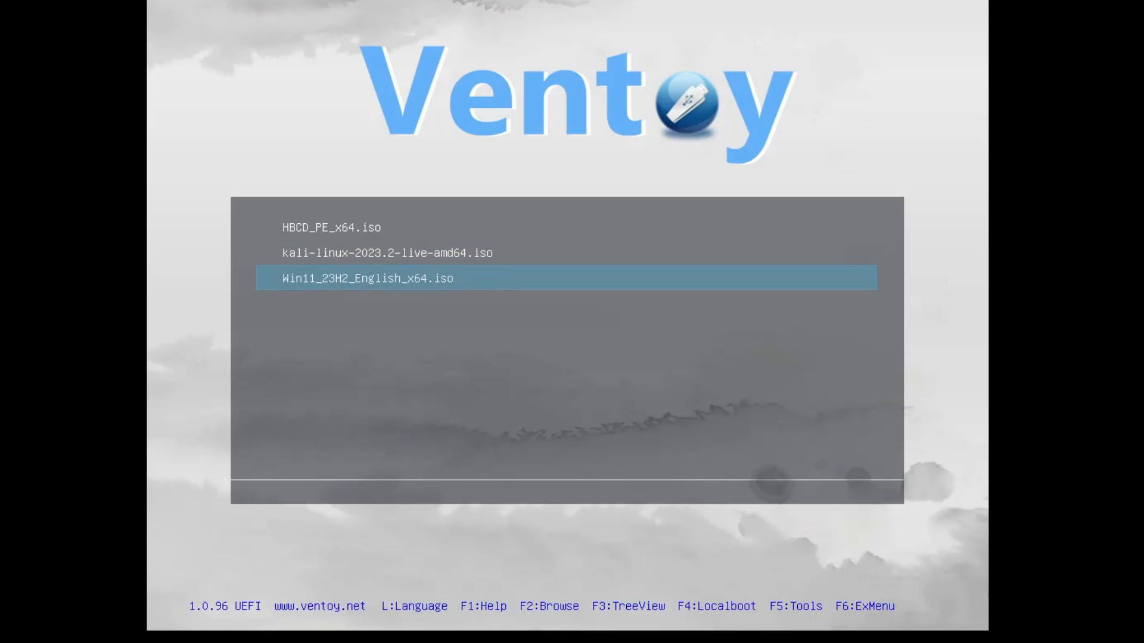
{"action": "key", "text": "Up"}
{"action": "key", "text": "Down"}
{"action": "key", "text": "Up"}
{"action": "key", "text": "Up"}
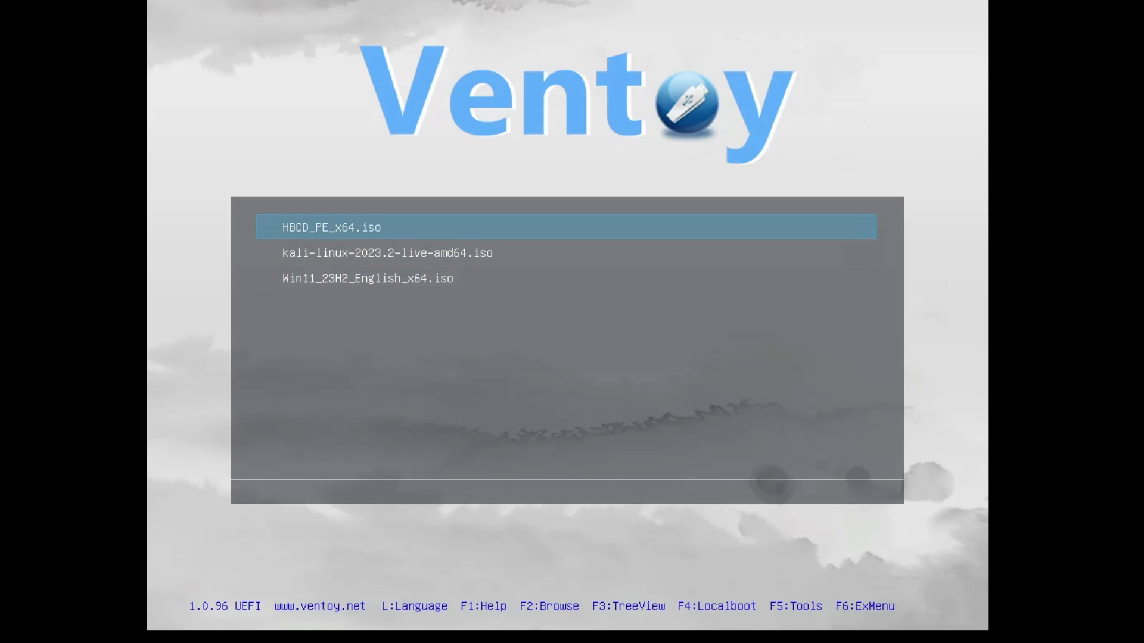
{"action": "key", "text": "Return"}
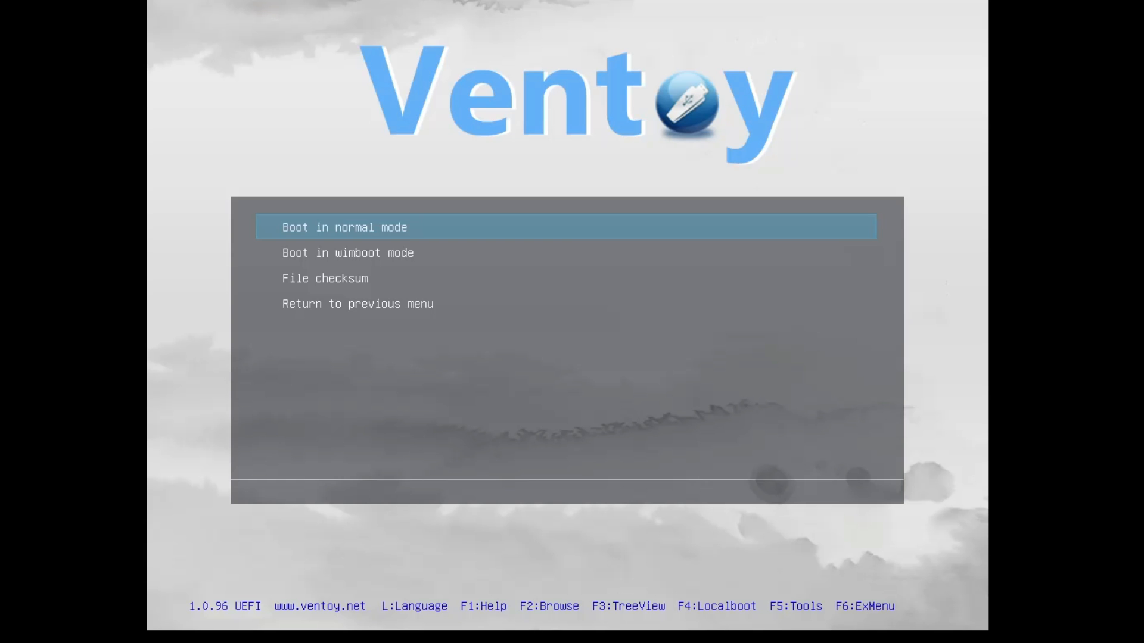
{"action": "key", "text": "Return"}
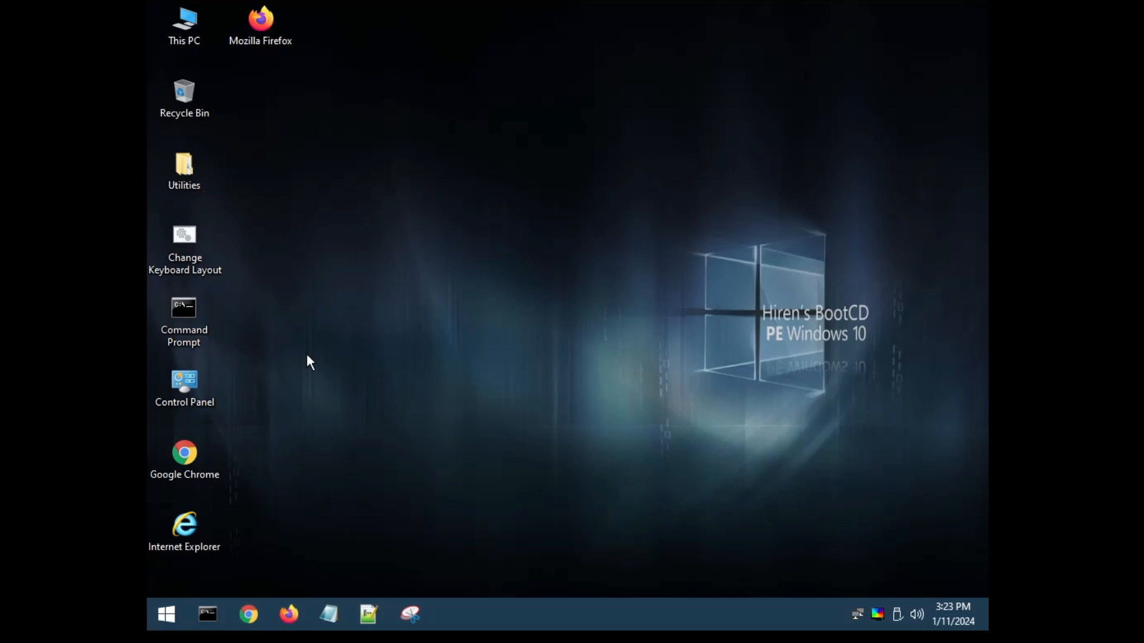
Step: Examine the Data Recovery programs under Hard Disk Tools in the full list of Hiren's BootCD PE programs
{"action": "left_click", "coordinate": [170, 615]}
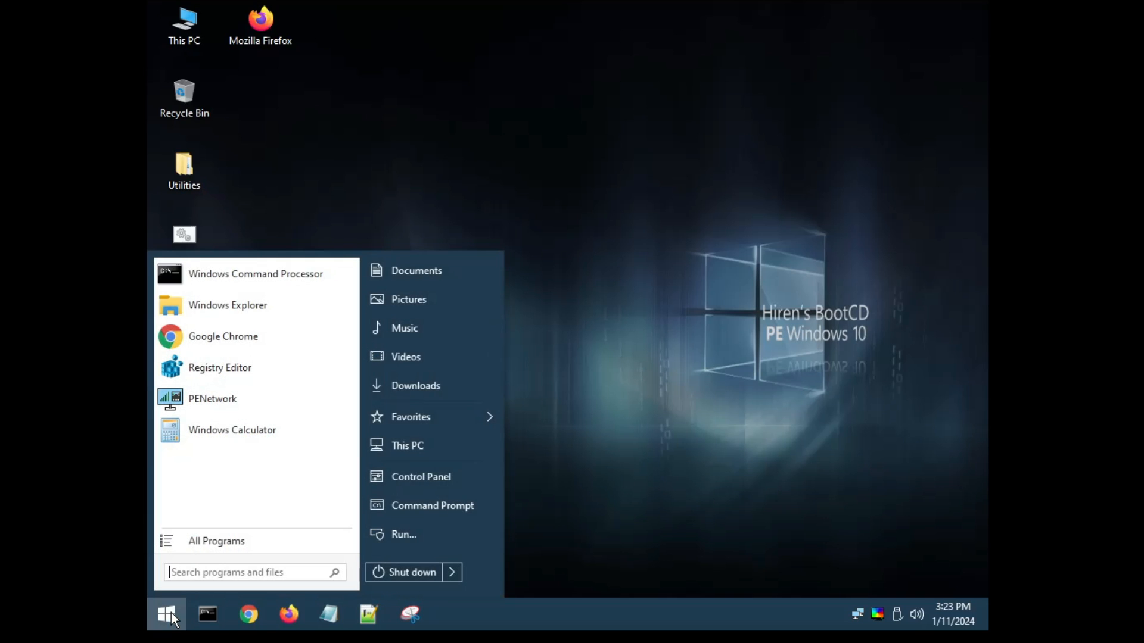
{"action": "left_click", "coordinate": [234, 541]}
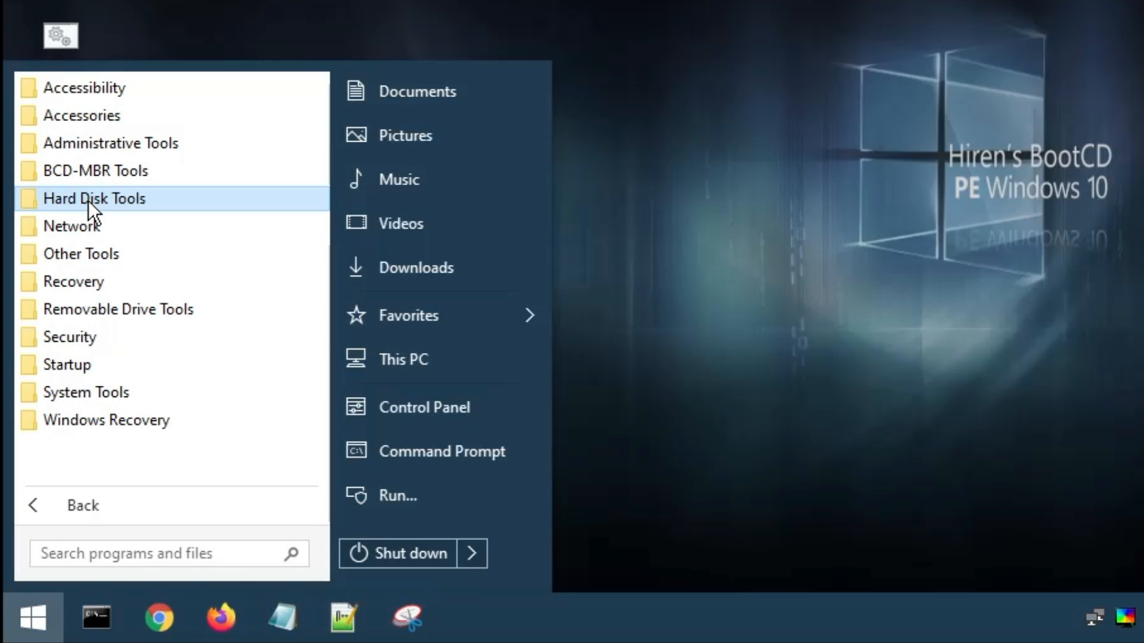
{"action": "left_click", "coordinate": [113, 200]}
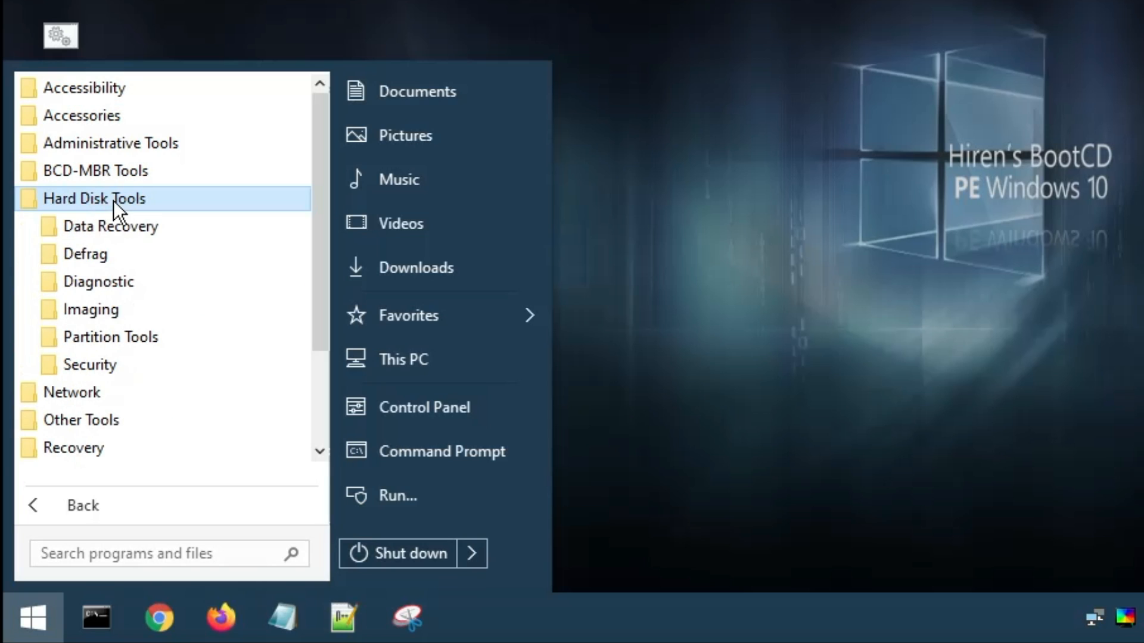
{"action": "left_click", "coordinate": [119, 233]}
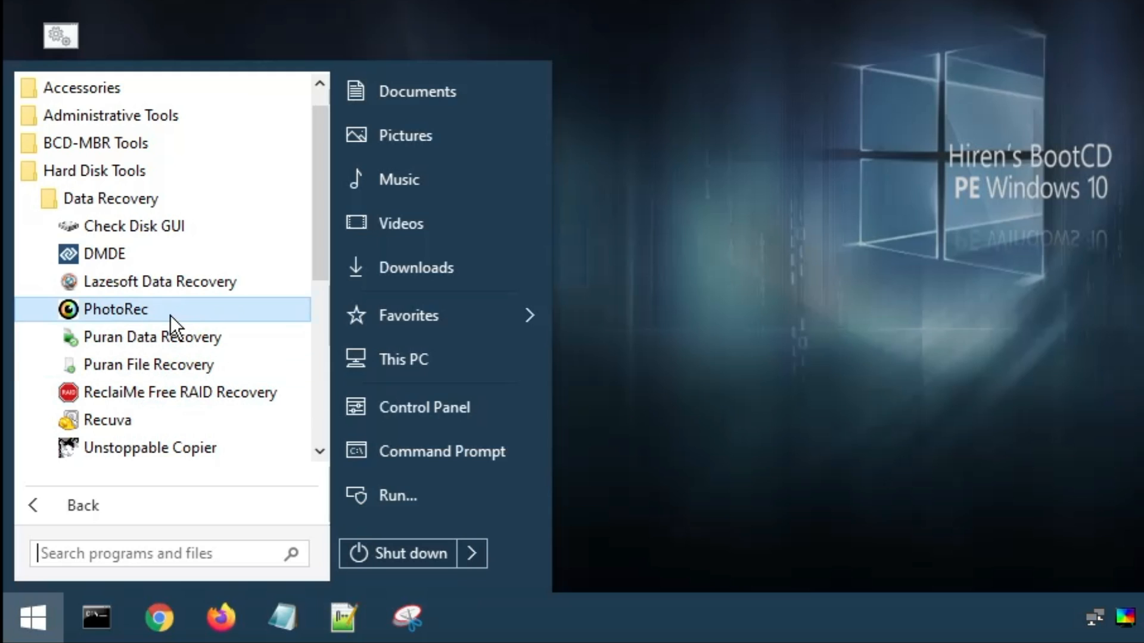
{"action": "scroll", "coordinate": [166, 316], "scroll_direction": "down", "scroll_amount": 3}
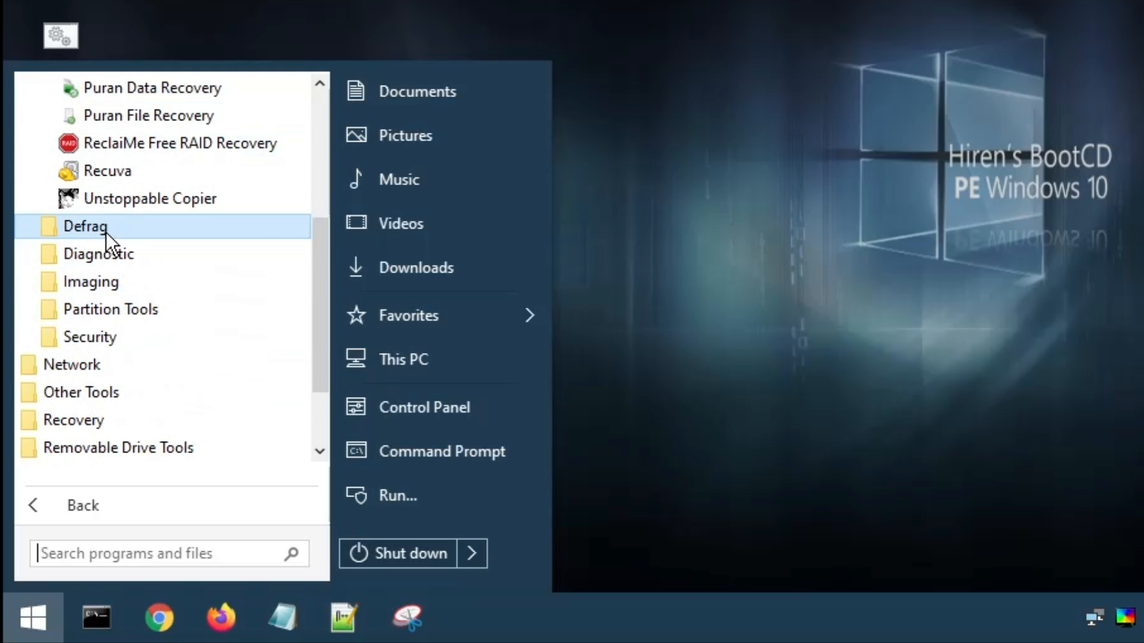
Step: Examine the Defrag, Partition Tools and Security programs within Hard Disk Tools
{"action": "left_click", "coordinate": [105, 233]}
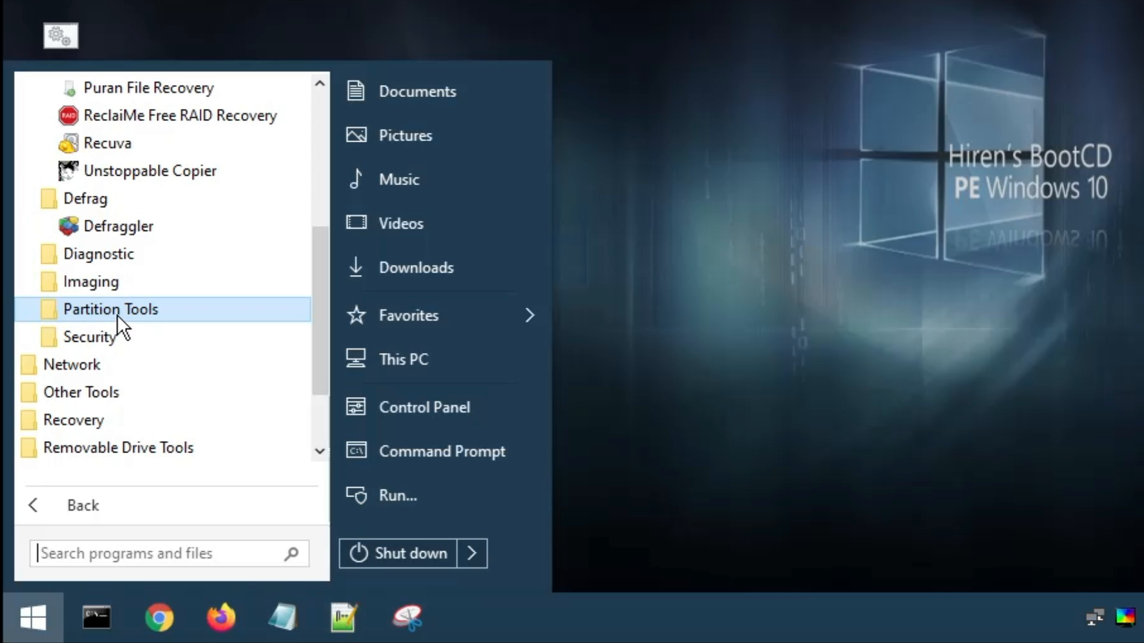
{"action": "left_click", "coordinate": [117, 315]}
{"action": "scroll", "coordinate": [115, 316], "scroll_direction": "down", "scroll_amount": 1}
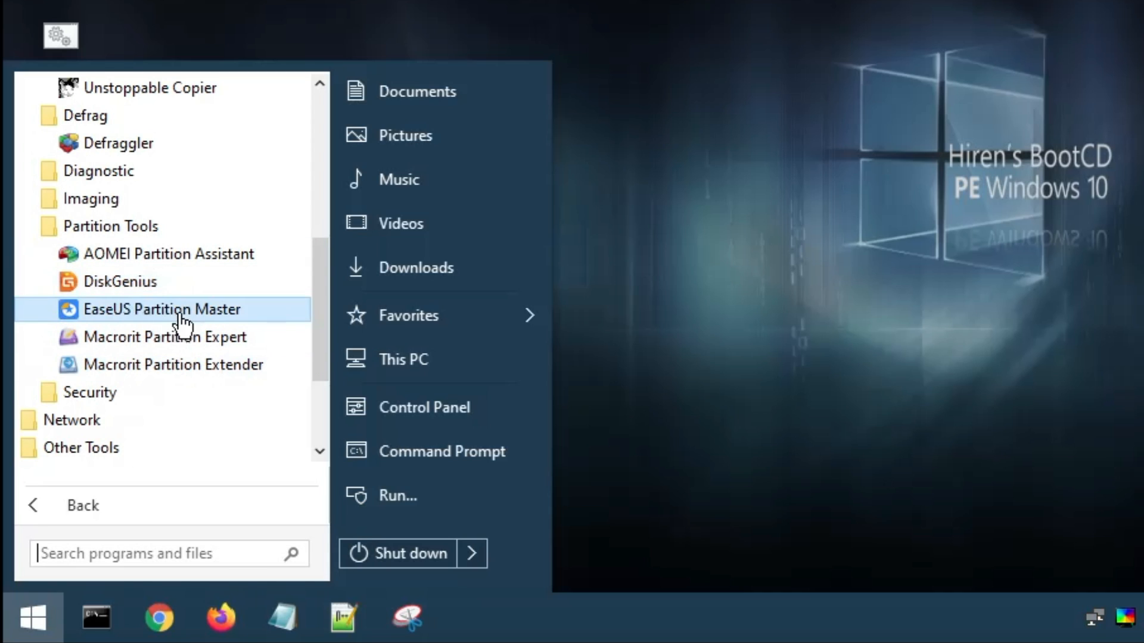
{"action": "scroll", "coordinate": [164, 297], "scroll_direction": "down", "scroll_amount": 1}
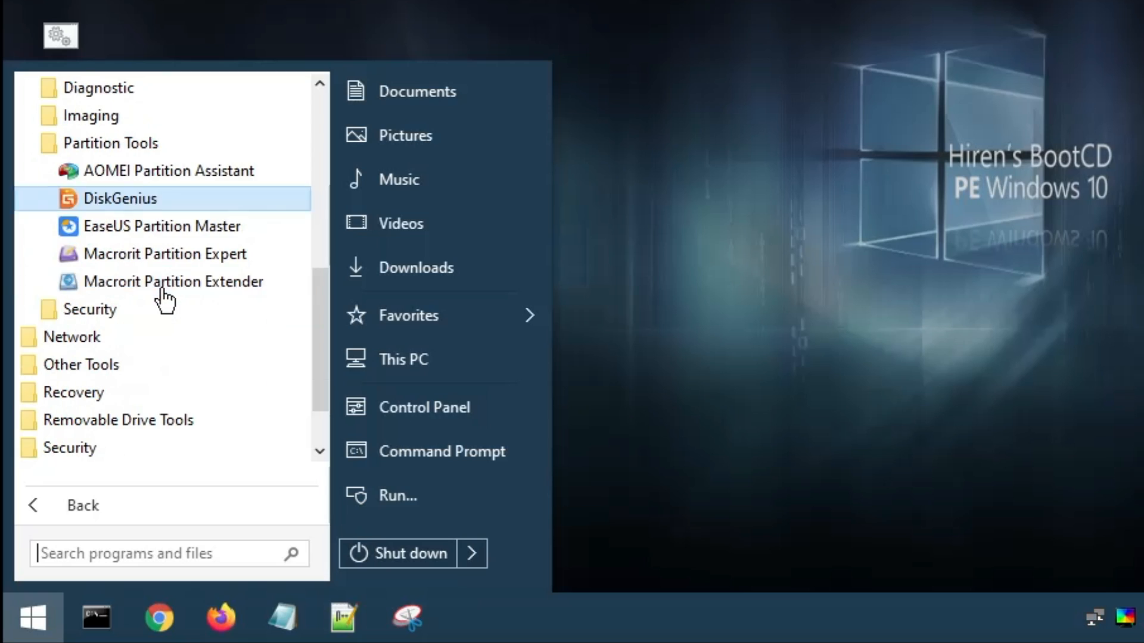
{"action": "left_click", "coordinate": [120, 310]}
{"action": "scroll", "coordinate": [122, 316], "scroll_direction": "down", "scroll_amount": 1}
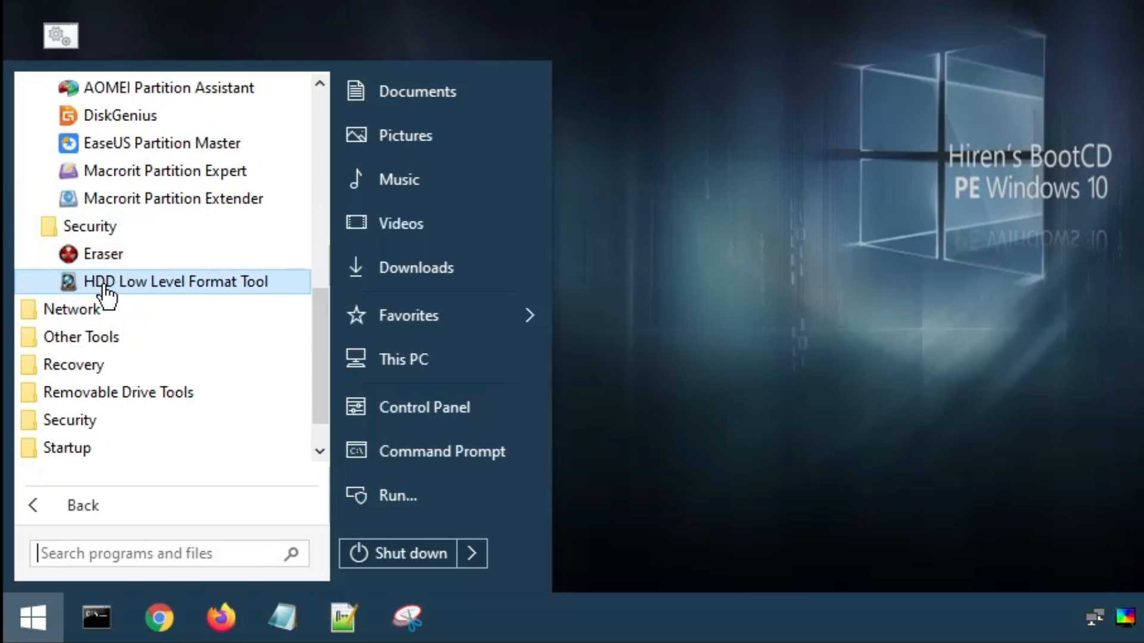
Step: Examine the programs in the Network, Other Tools, Recovery and Removable Drive Tools folders
{"action": "left_click", "coordinate": [95, 315]}
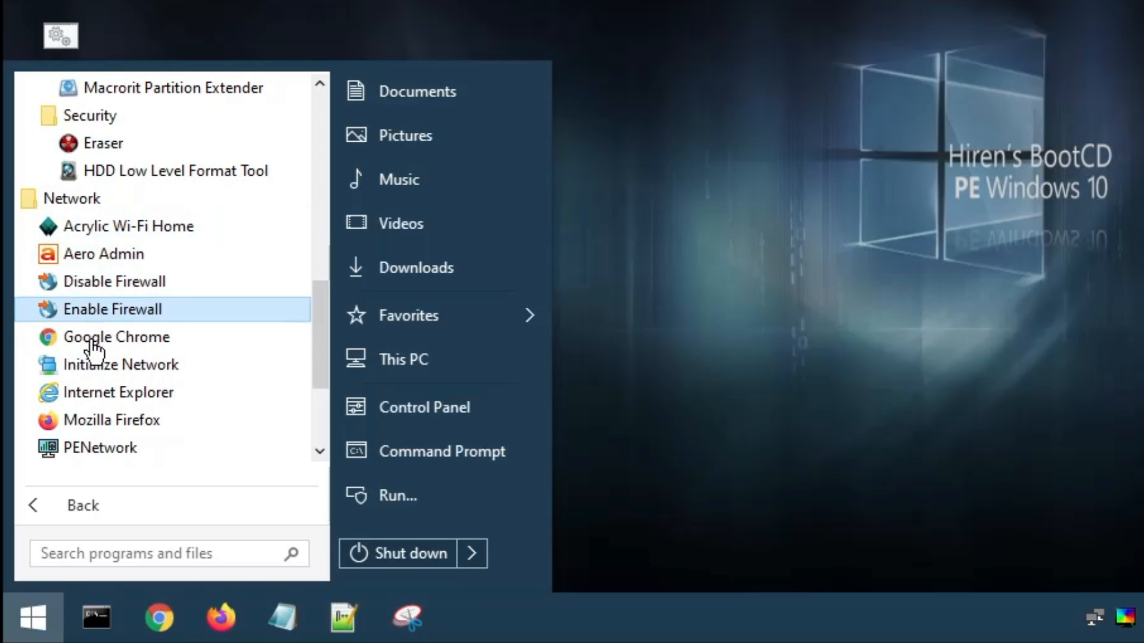
{"action": "scroll", "coordinate": [133, 351], "scroll_direction": "down", "scroll_amount": 3}
{"action": "left_click", "coordinate": [84, 281]}
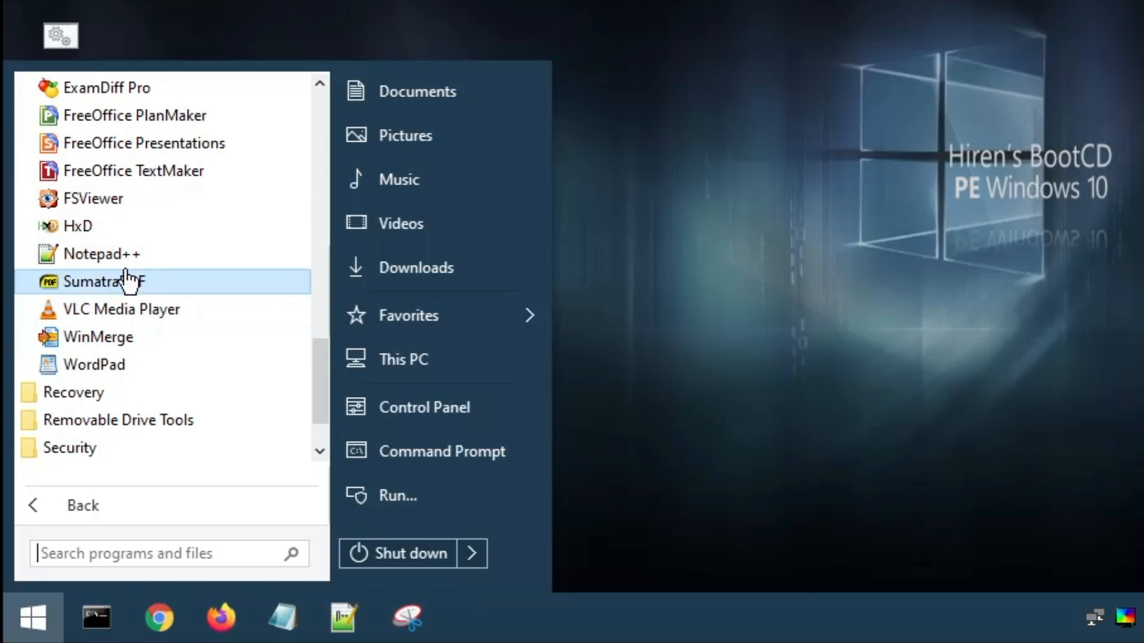
{"action": "scroll", "coordinate": [122, 280], "scroll_direction": "down", "scroll_amount": 1}
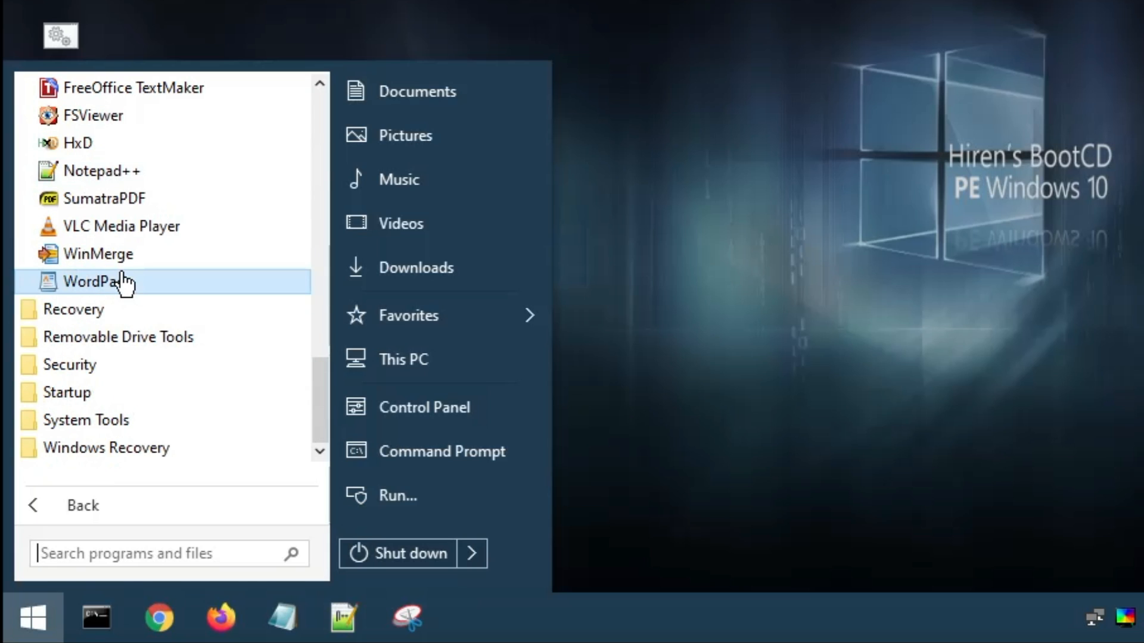
{"action": "left_click", "coordinate": [87, 311]}
{"action": "scroll", "coordinate": [98, 316], "scroll_direction": "down", "scroll_amount": 1}
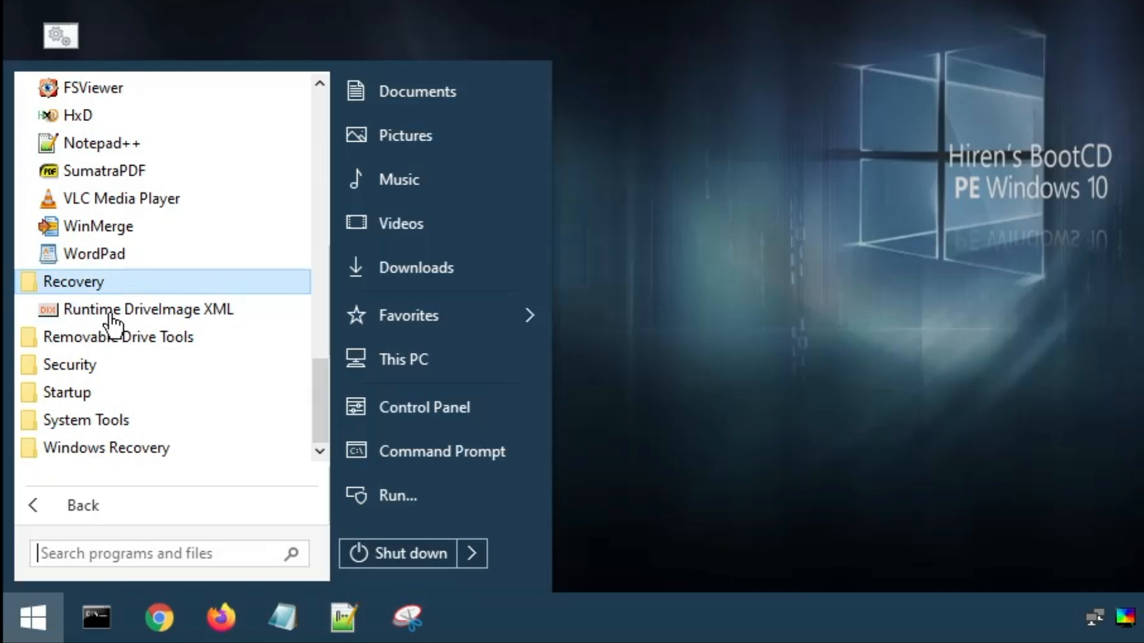
{"action": "left_click", "coordinate": [113, 341]}
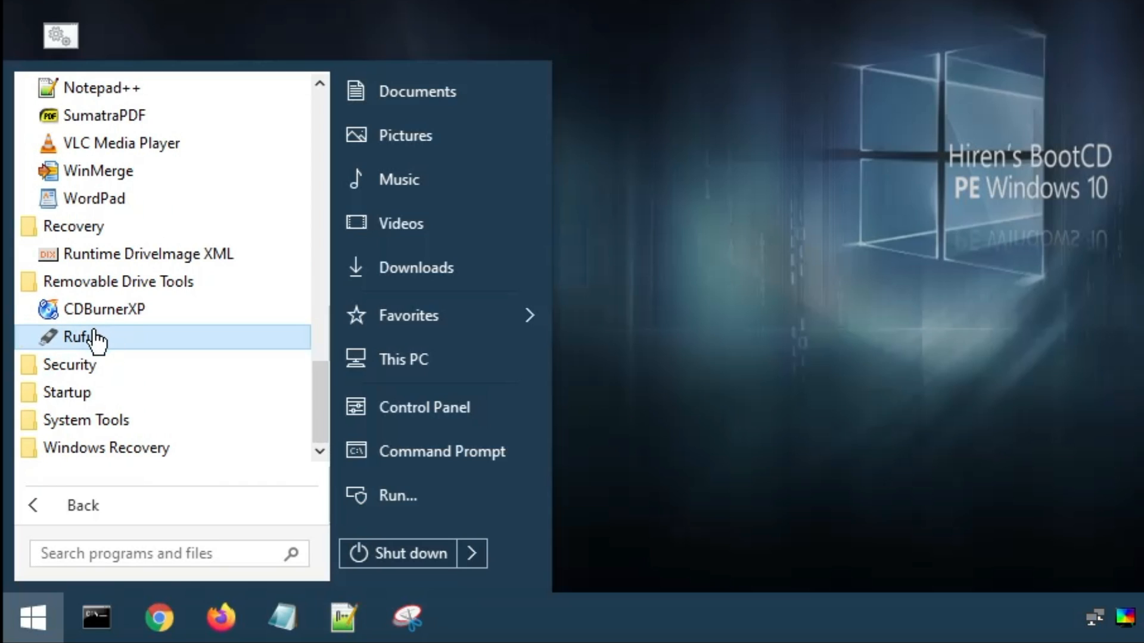
Step: Examine the Antivirus, KeyFinders and Passwords tools under Security and the Windows Recovery tools, and close the program list
{"action": "left_click", "coordinate": [83, 373]}
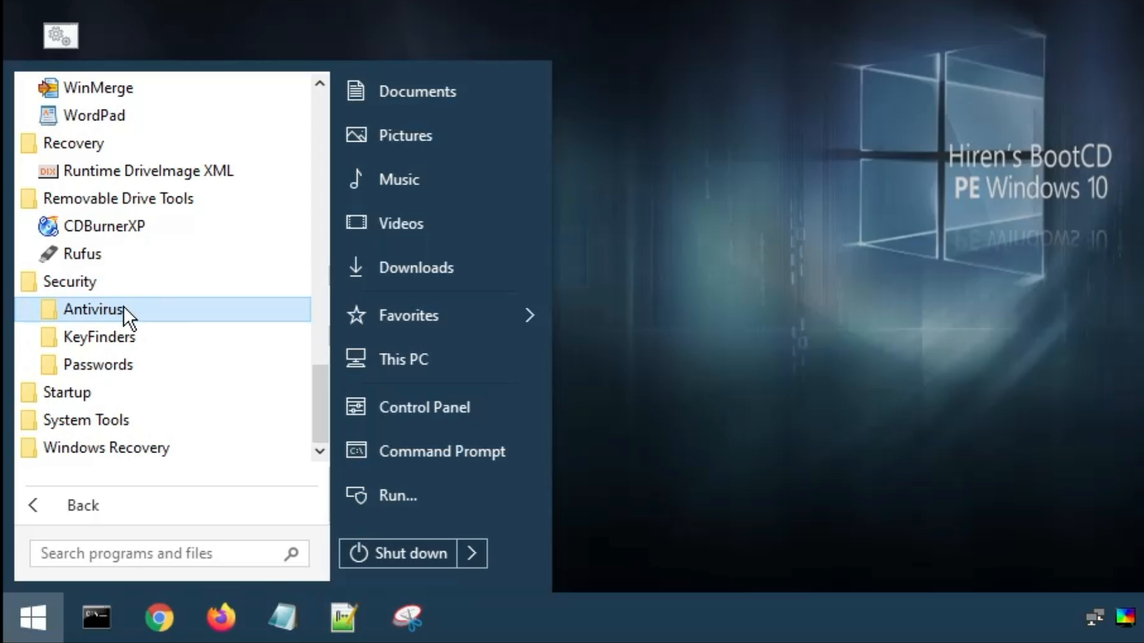
{"action": "left_click", "coordinate": [123, 306]}
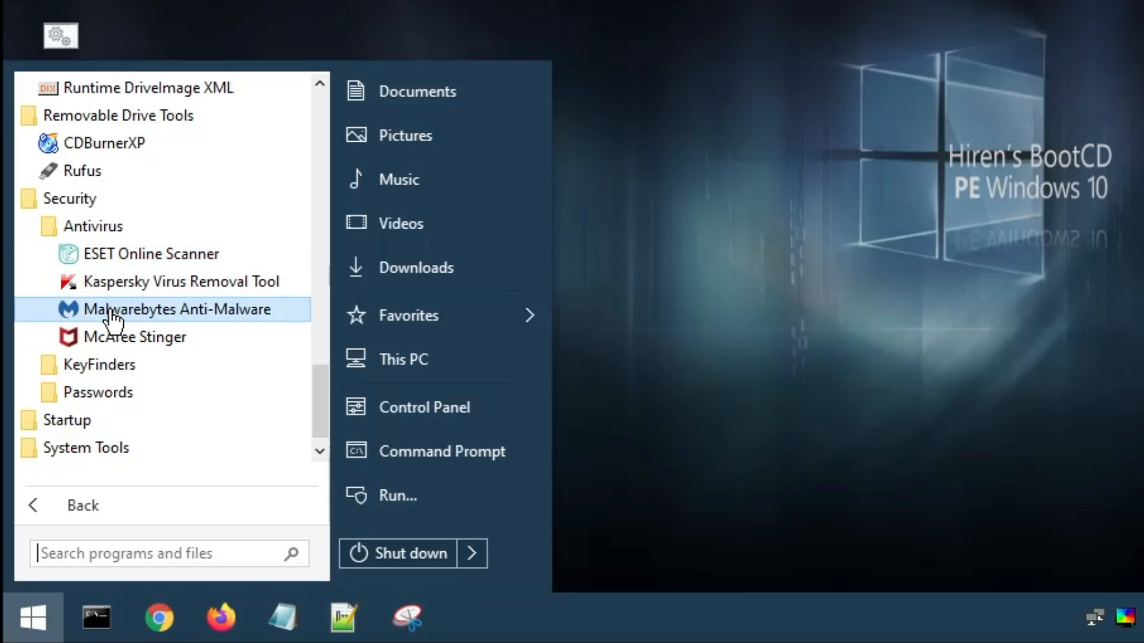
{"action": "scroll", "coordinate": [116, 328], "scroll_direction": "down", "scroll_amount": 1}
{"action": "left_click", "coordinate": [123, 340]}
{"action": "scroll", "coordinate": [141, 327], "scroll_direction": "down", "scroll_amount": 2}
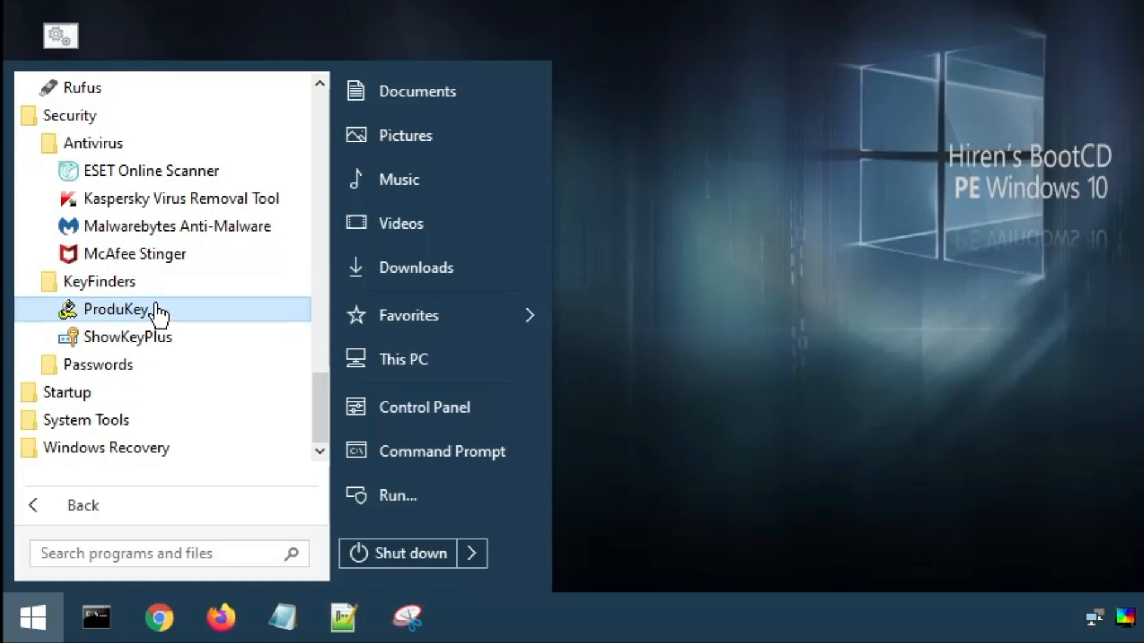
{"action": "left_click", "coordinate": [120, 367]}
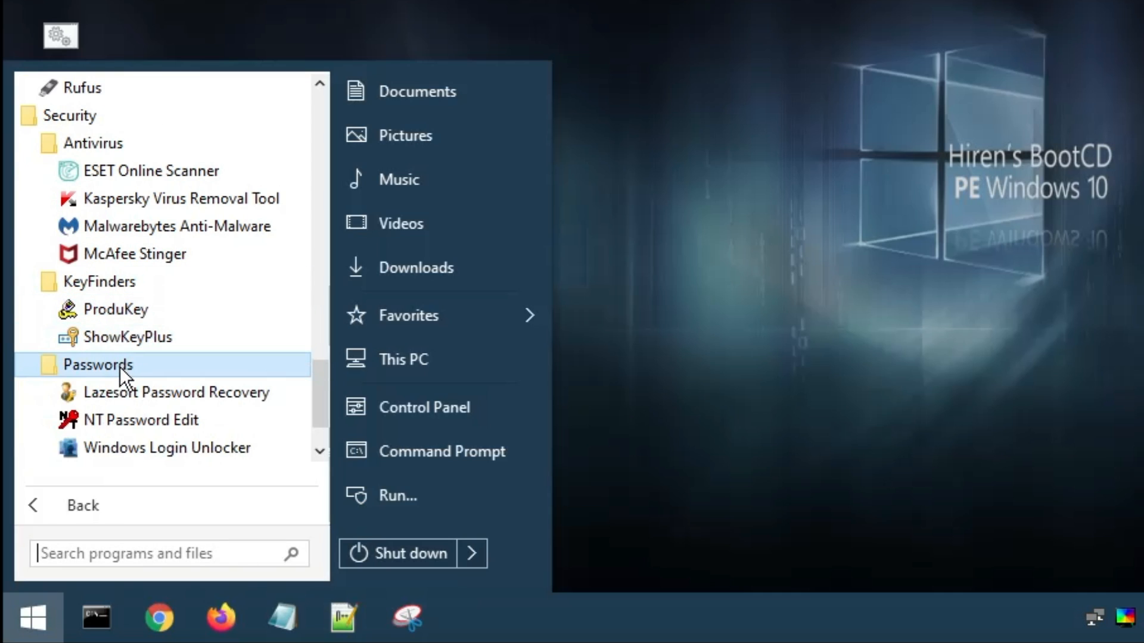
{"action": "scroll", "coordinate": [120, 367], "scroll_direction": "down", "scroll_amount": 1}
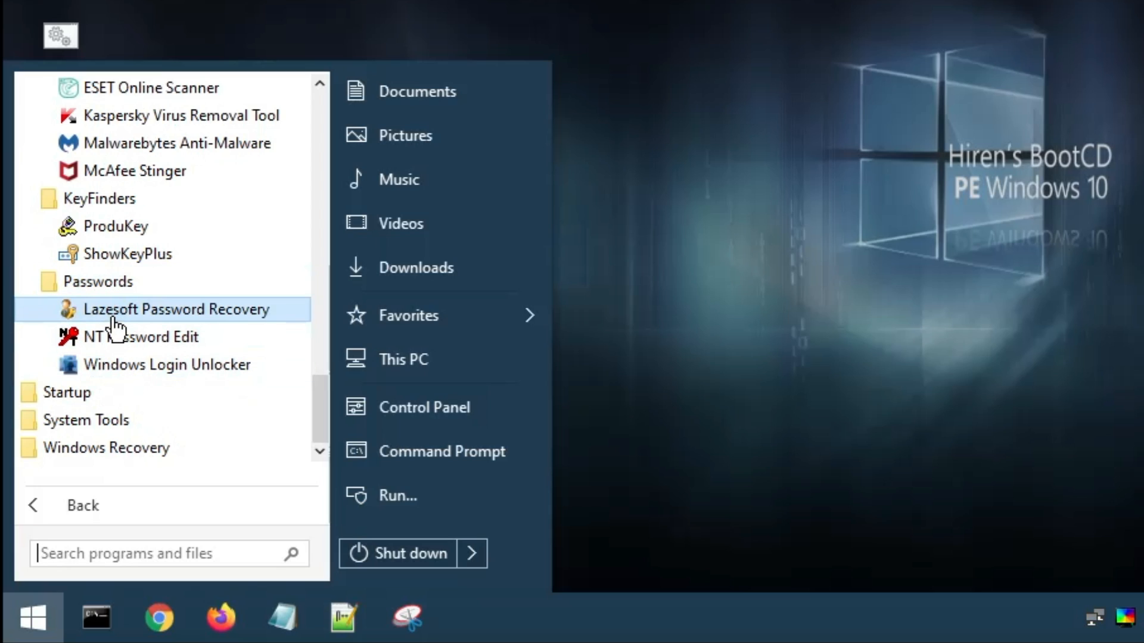
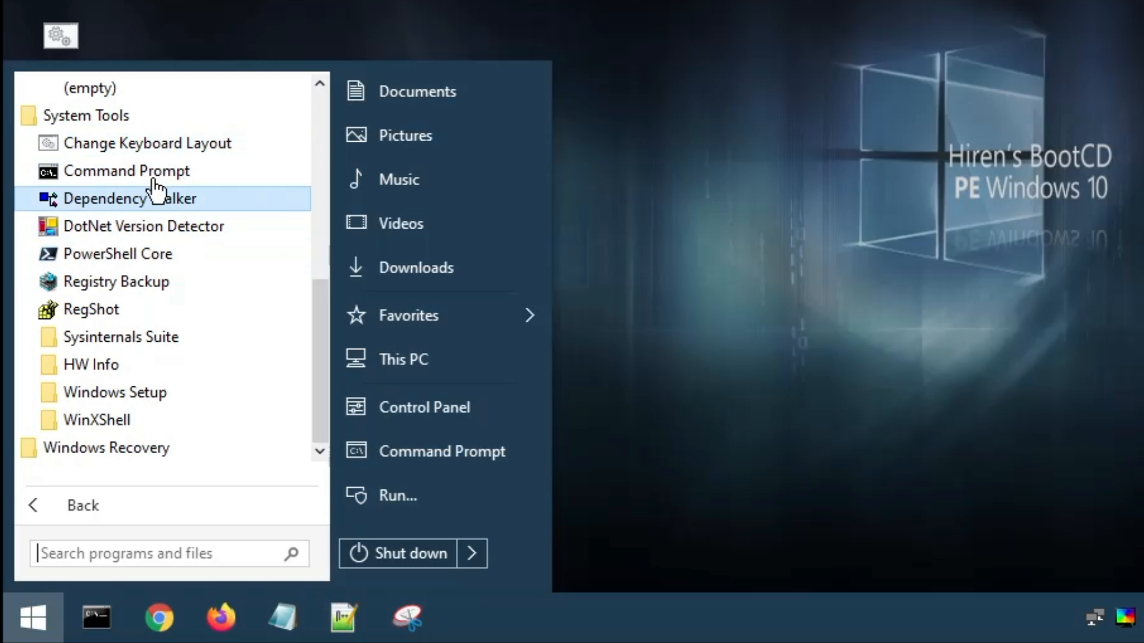
{"action": "left_click", "coordinate": [121, 451]}
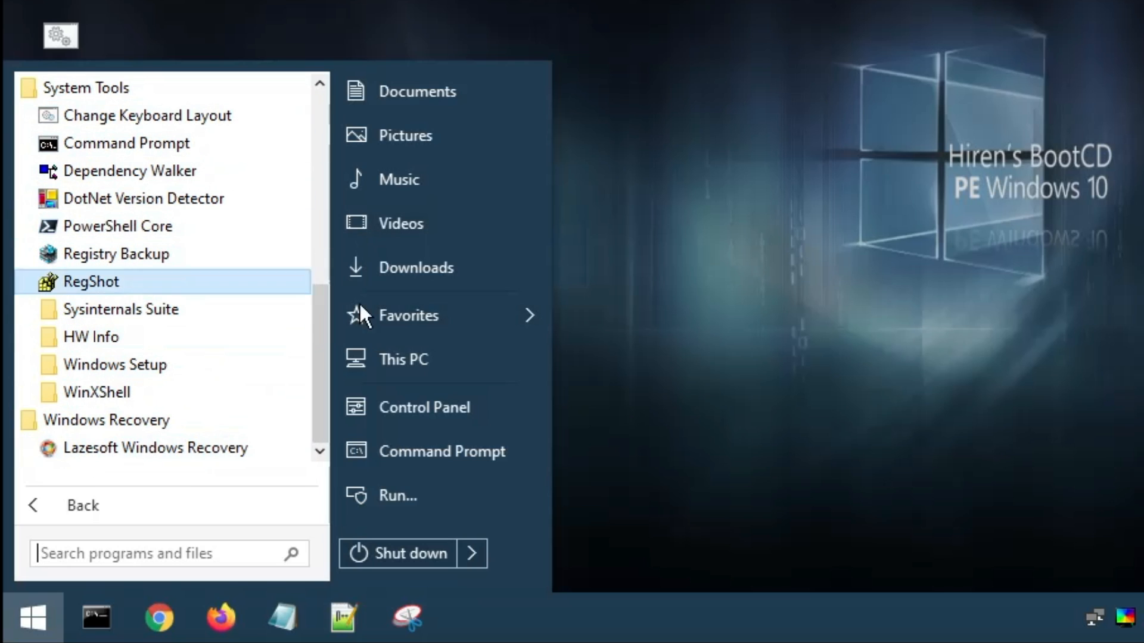
{"action": "left_click", "coordinate": [706, 193]}
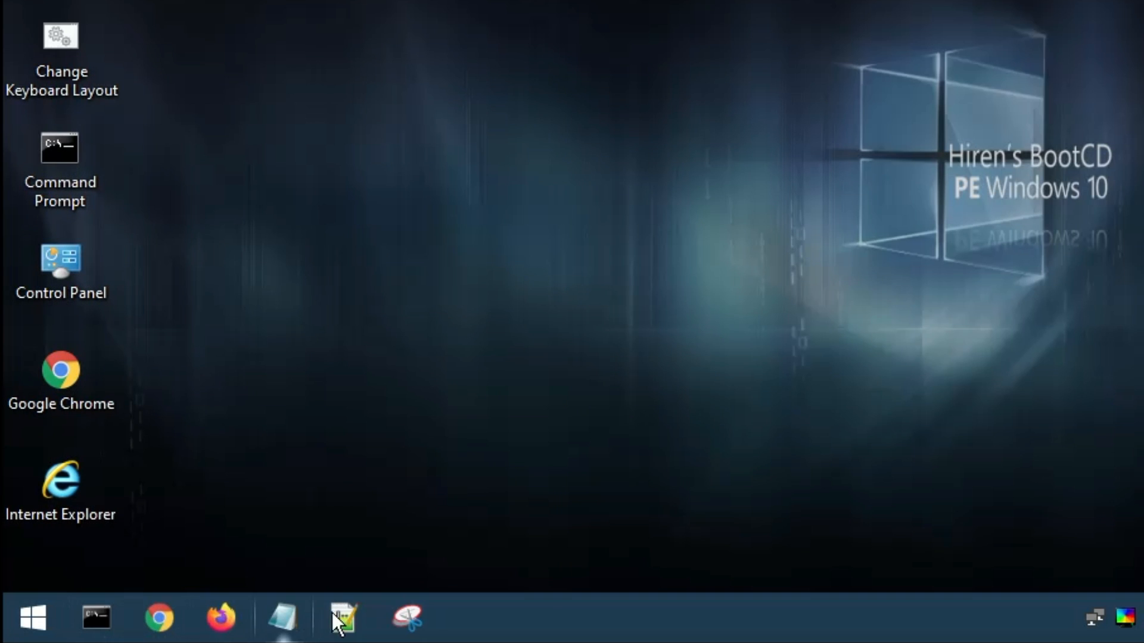